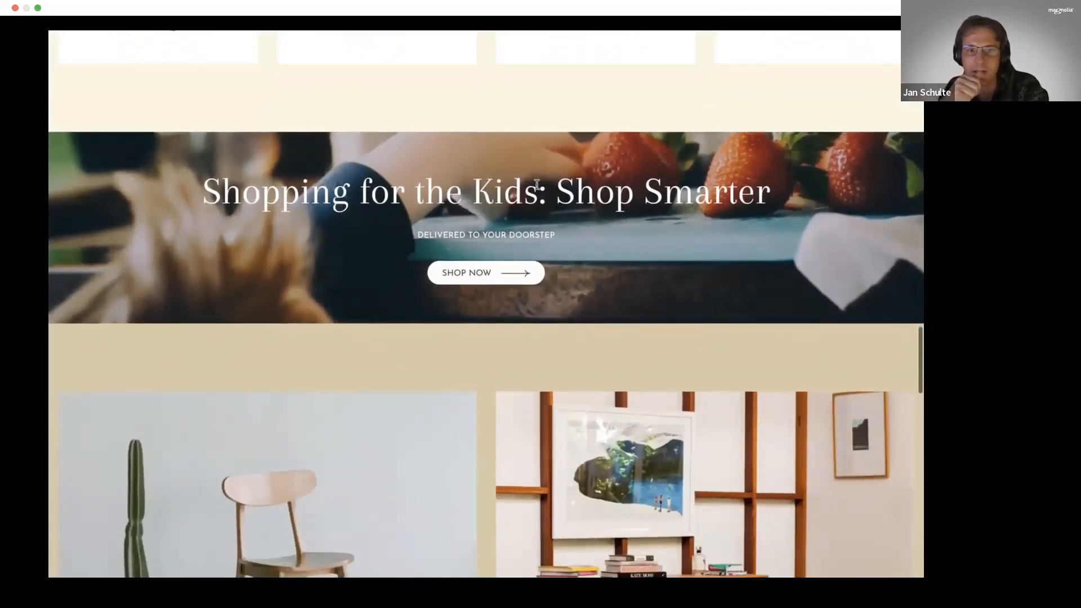
- Look through the storefront home page's shopping banners, lifestyle stories, featured outdoor products and service highlights
scroll(473, 201, "down", 2)
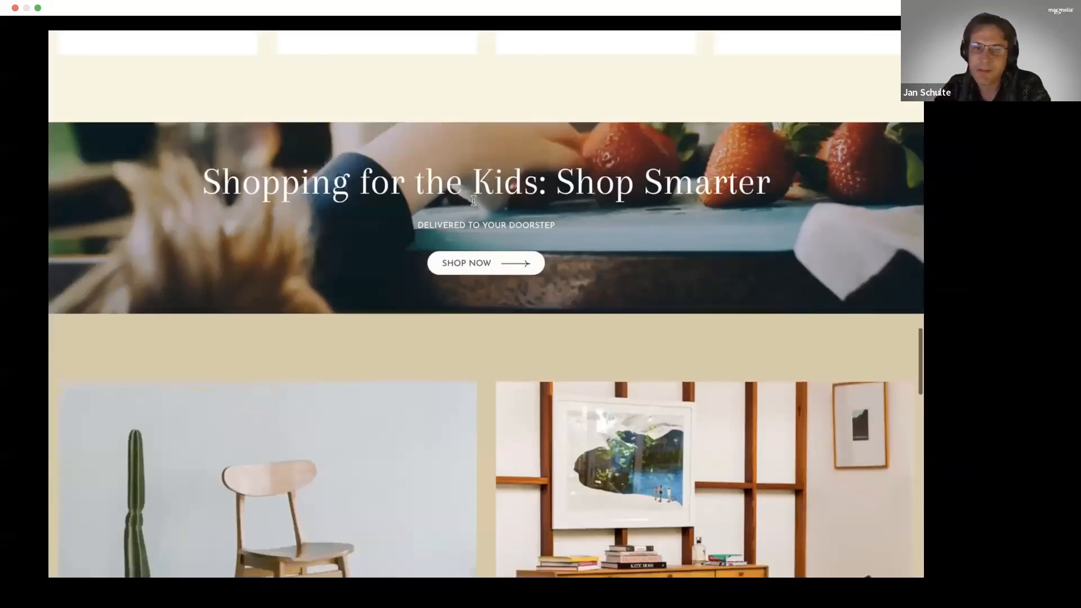
scroll(472, 201, "down", 3)
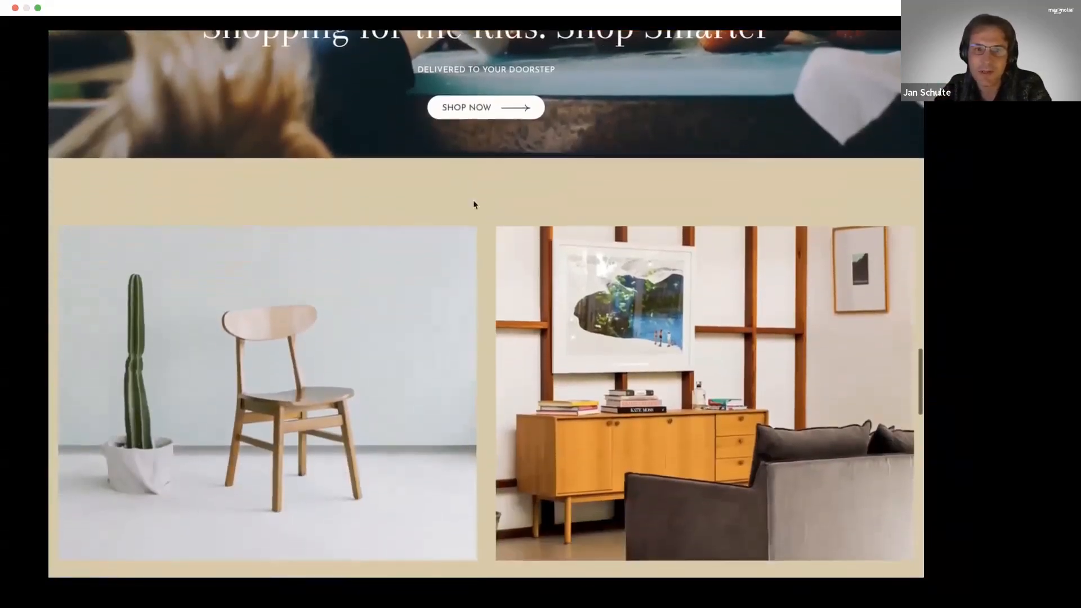
scroll(474, 206, "down", 2)
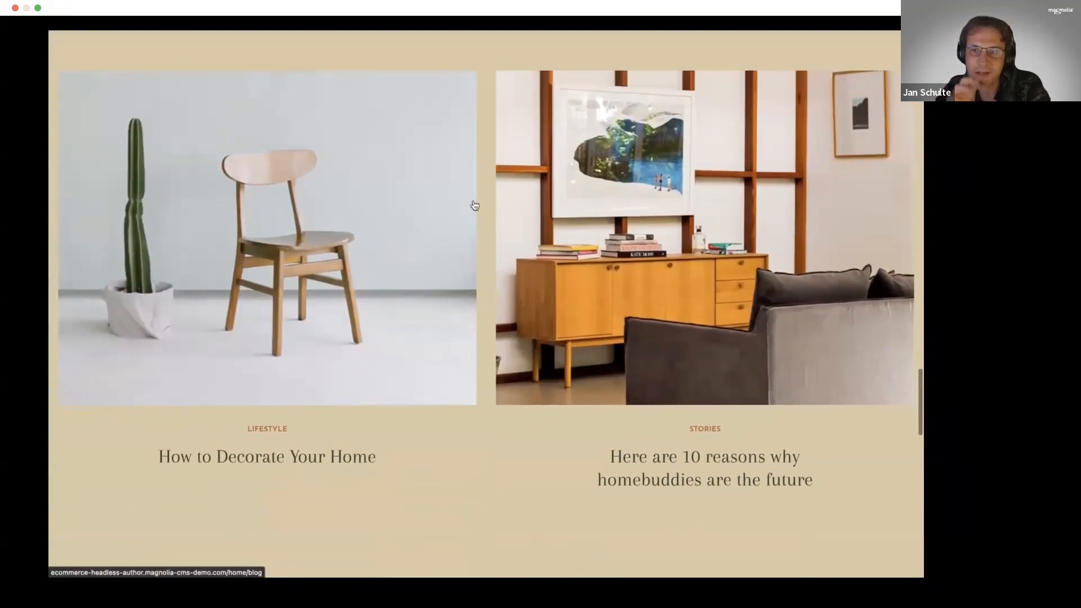
scroll(475, 206, "down", 3)
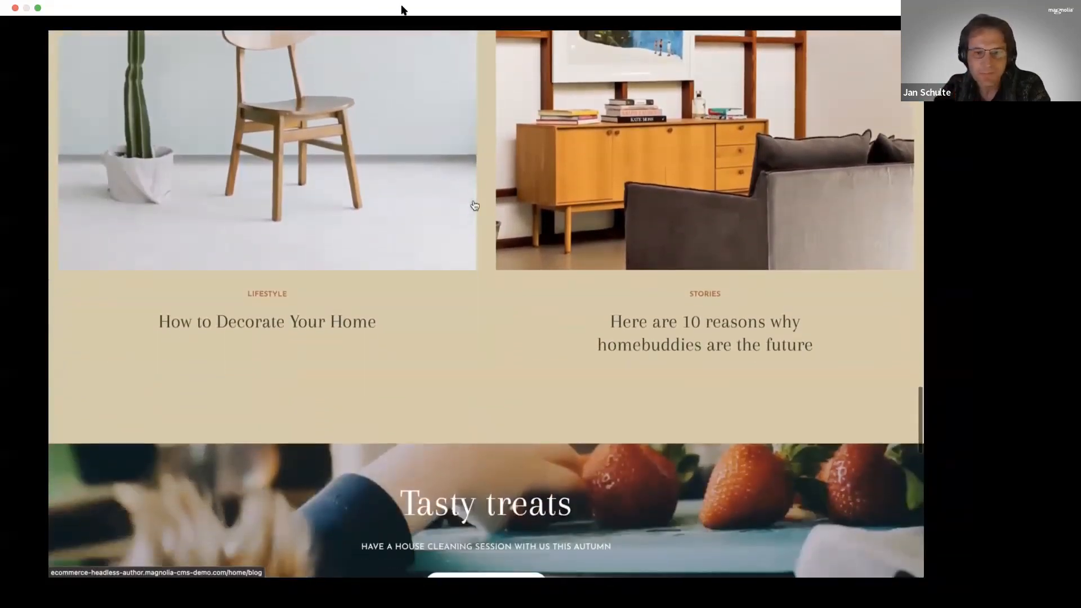
scroll(475, 206, "down", 8)
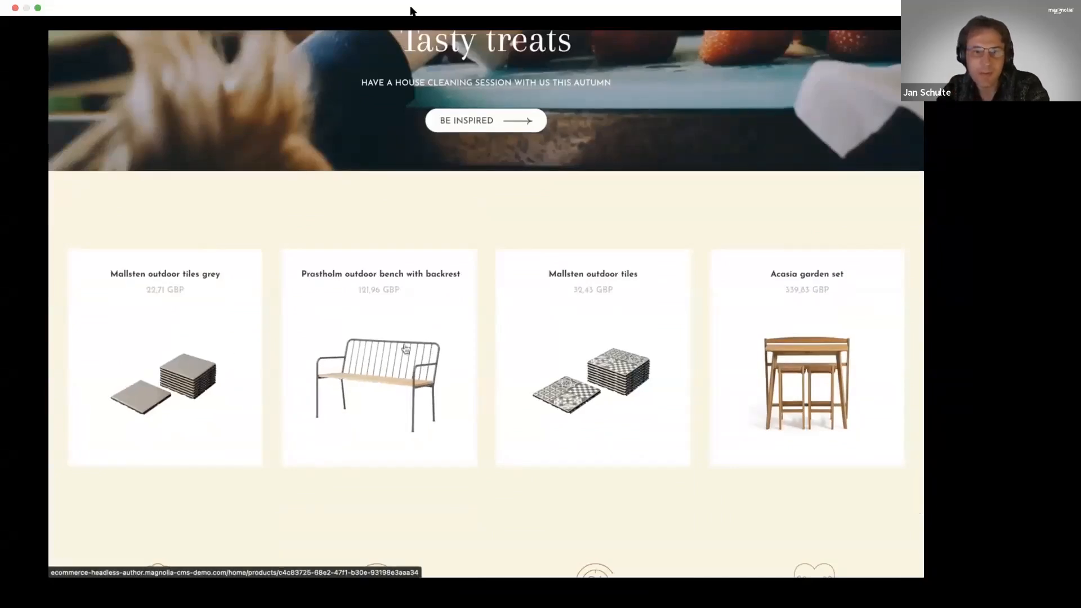
scroll(781, 343, "down", 1)
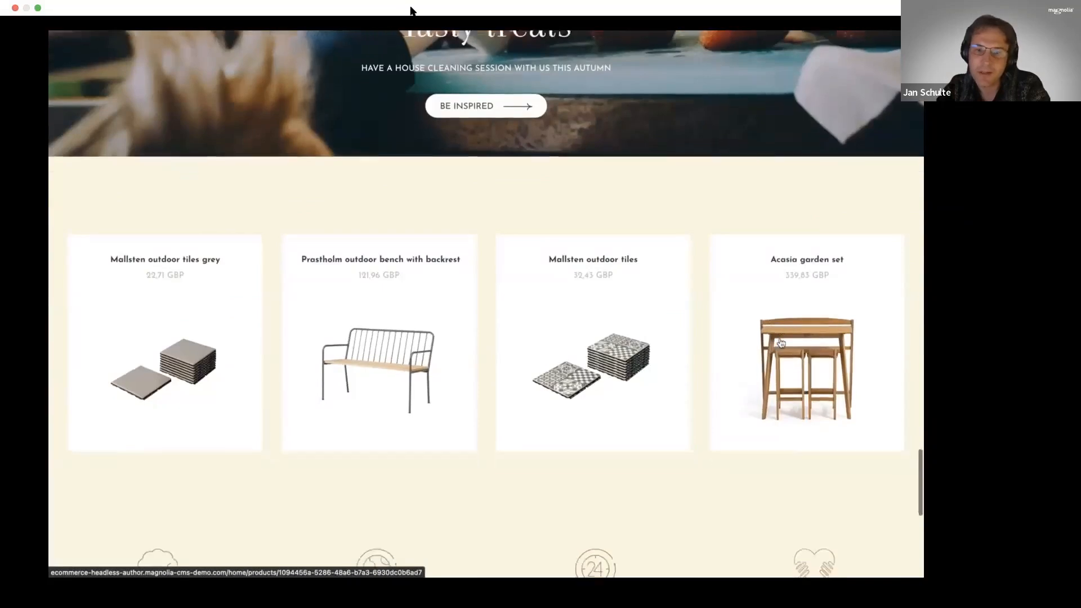
scroll(780, 343, "down", 2)
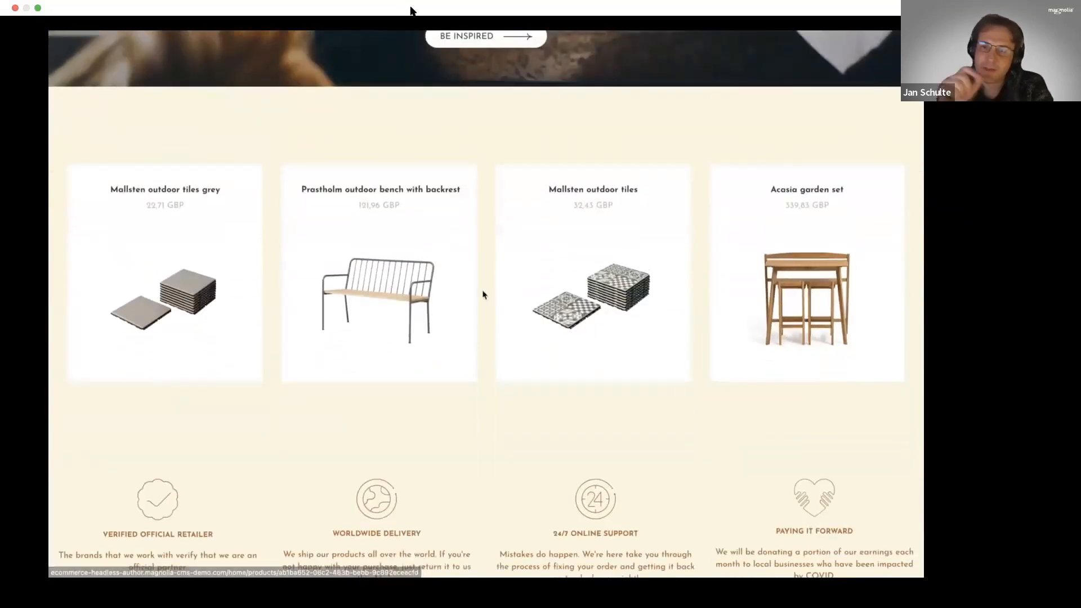
- Open the Prastholm outdoor bench with backrest product and review its image gallery, description, related products and the footer
left_click(398, 294)
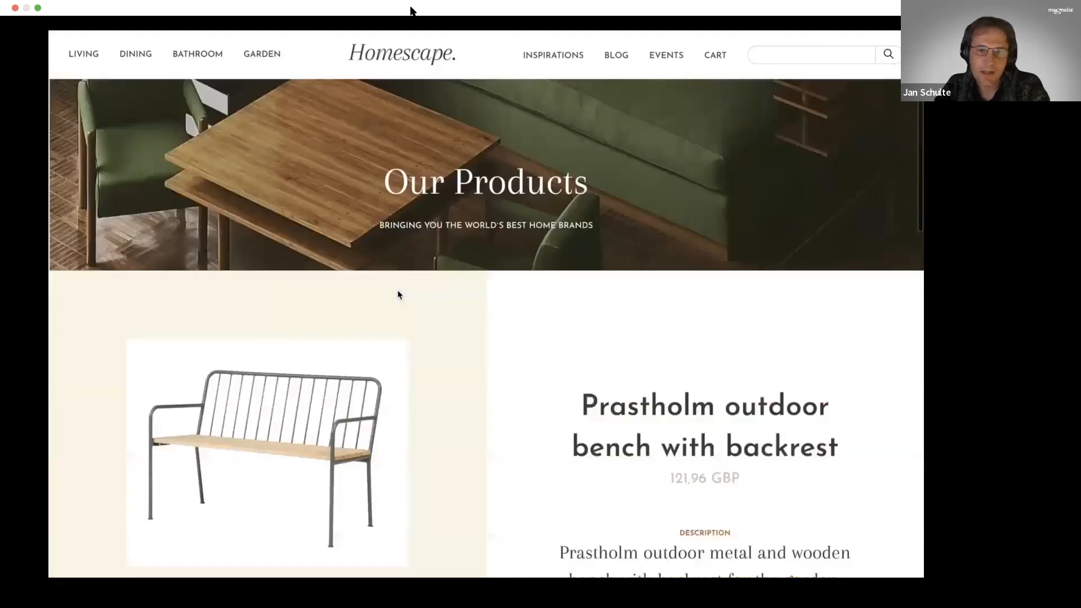
scroll(411, 300, "down", 3)
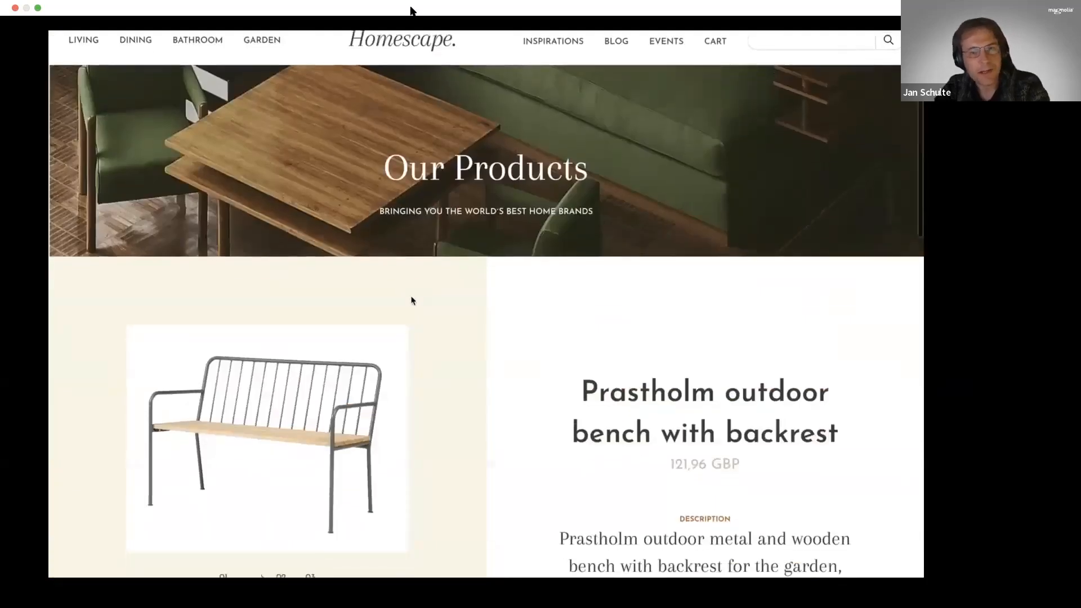
scroll(411, 300, "up", 2)
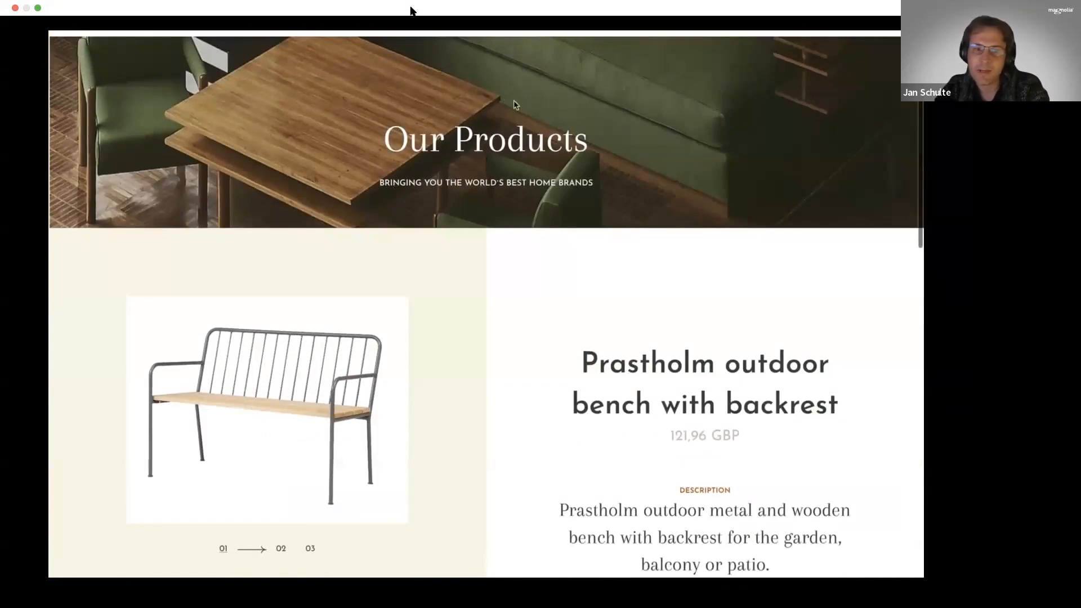
scroll(475, 209, "down", 3)
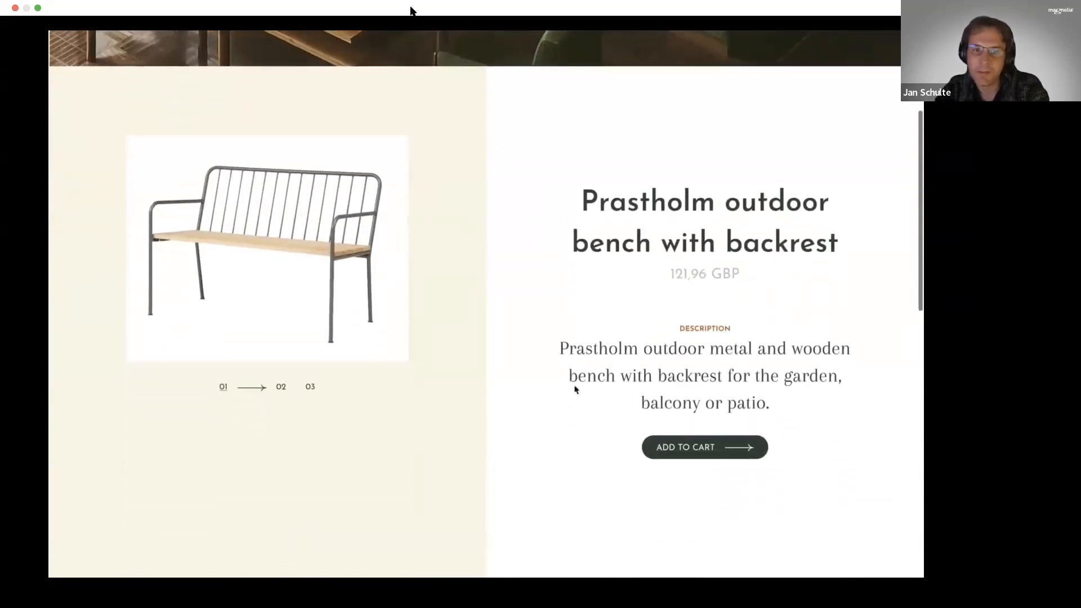
left_click(281, 387)
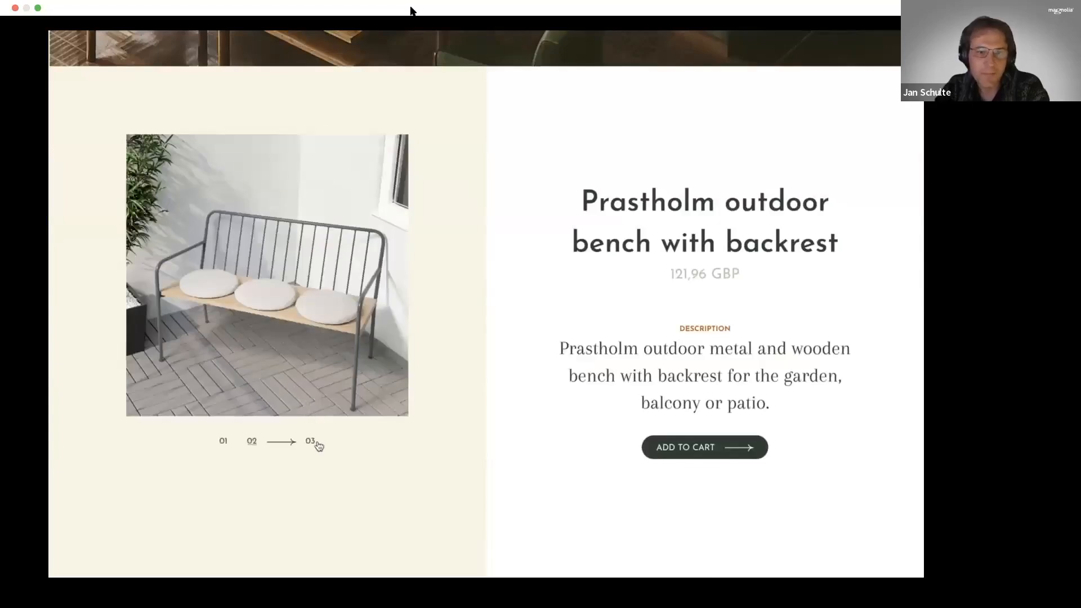
scroll(318, 446, "down", 7)
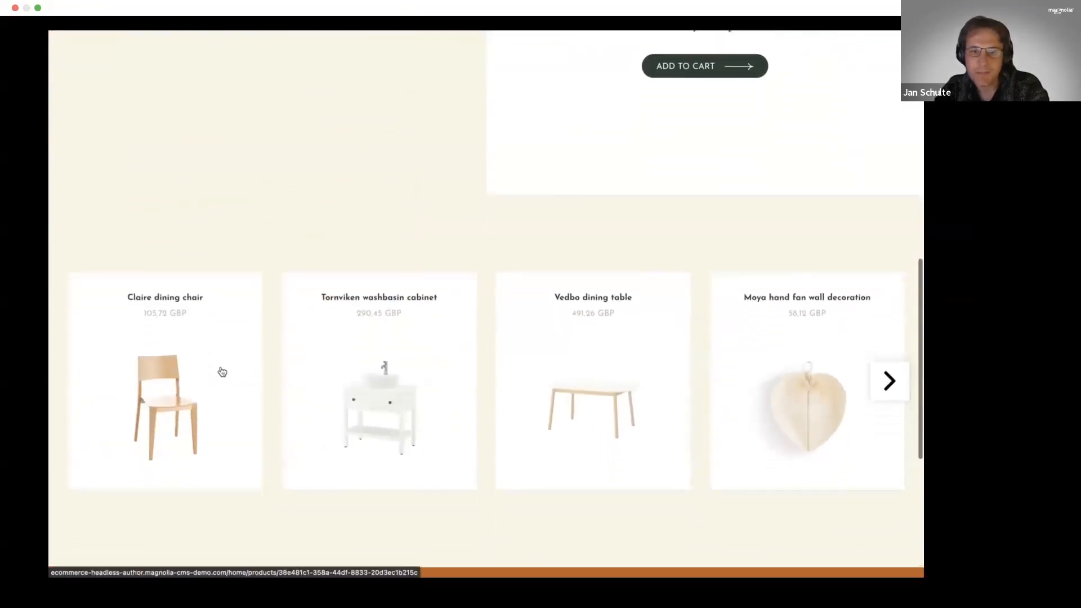
scroll(223, 372, "down", 4)
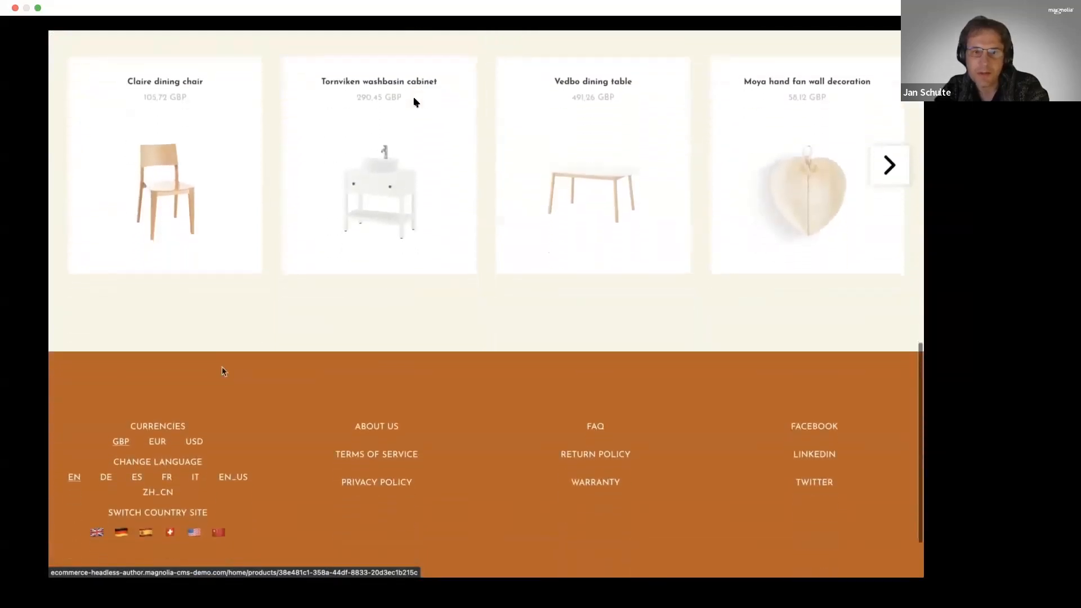
scroll(206, 267, "down", 2)
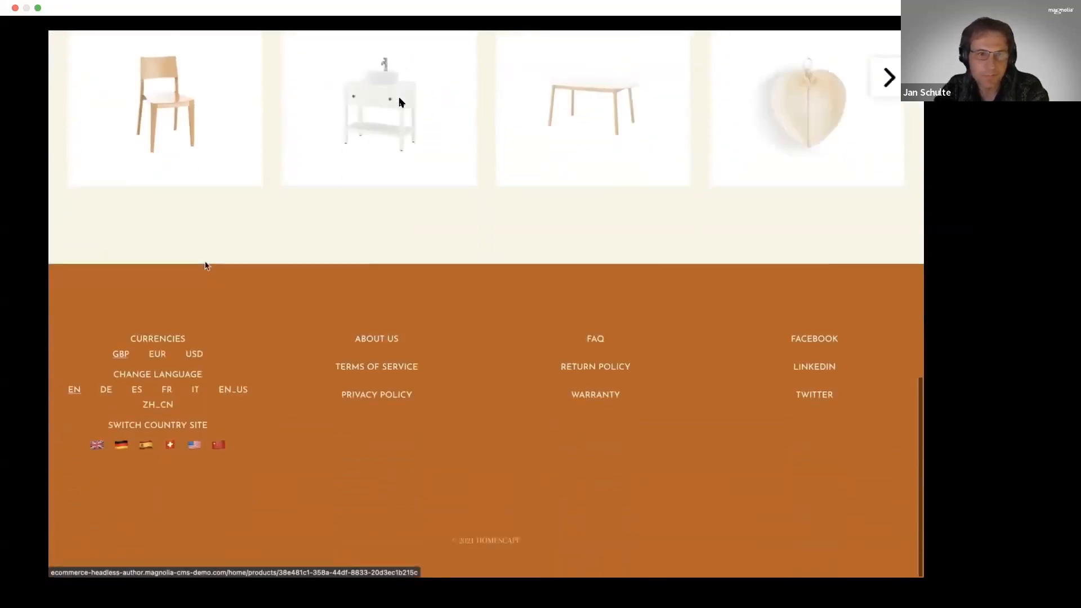
scroll(207, 266, "up", 10)
scroll(206, 270, "up", 5)
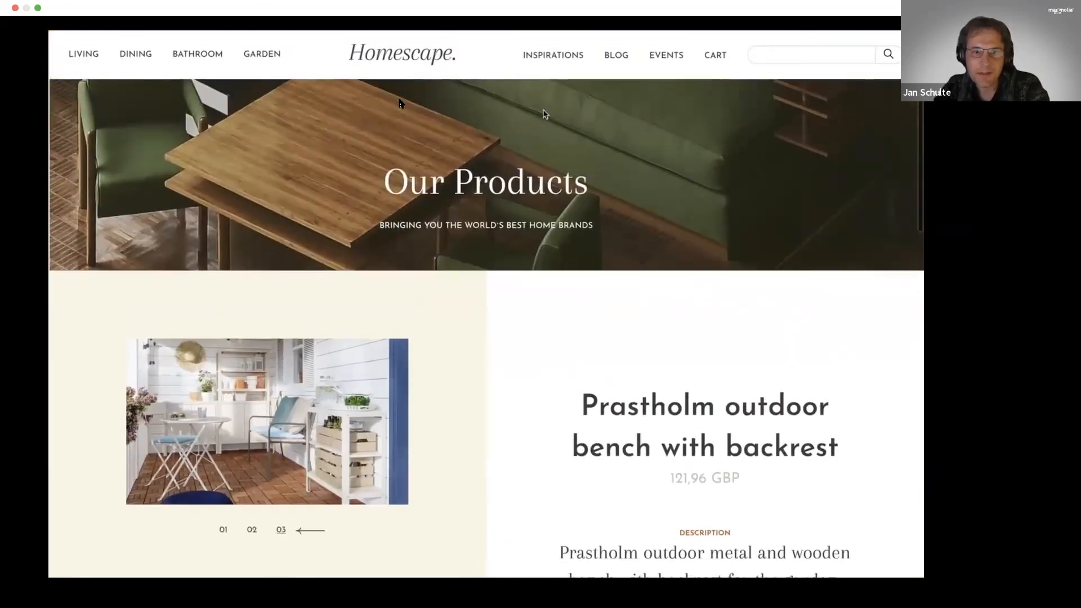
- Open the Inspirations page and review the products in the article "How To Select A Set Of Dining Room Chairs That Will Last Forever"
left_click(550, 57)
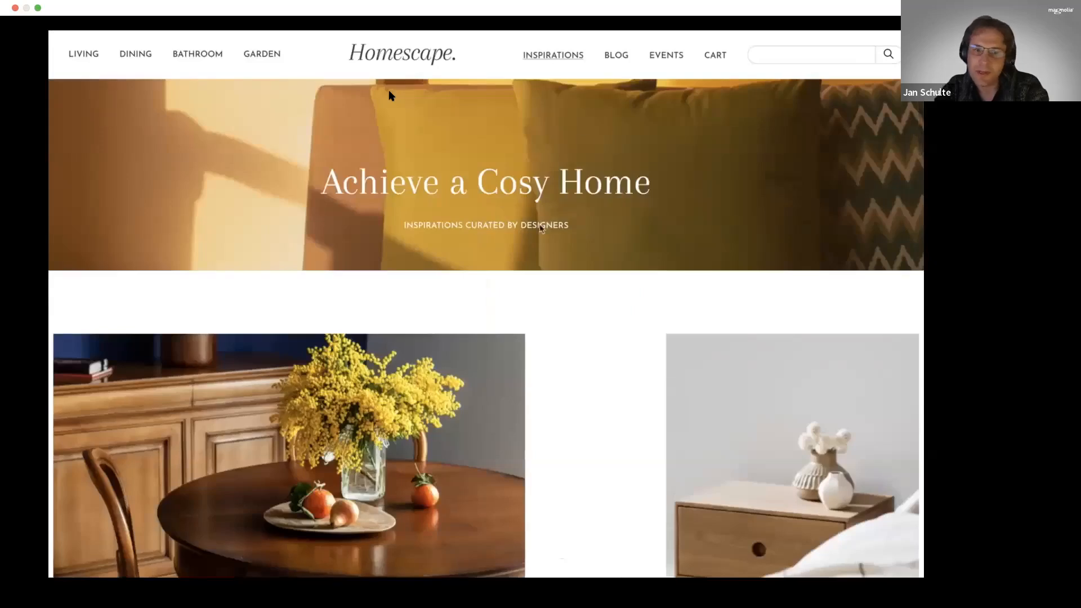
scroll(531, 288, "down", 5)
scroll(530, 287, "down", 2)
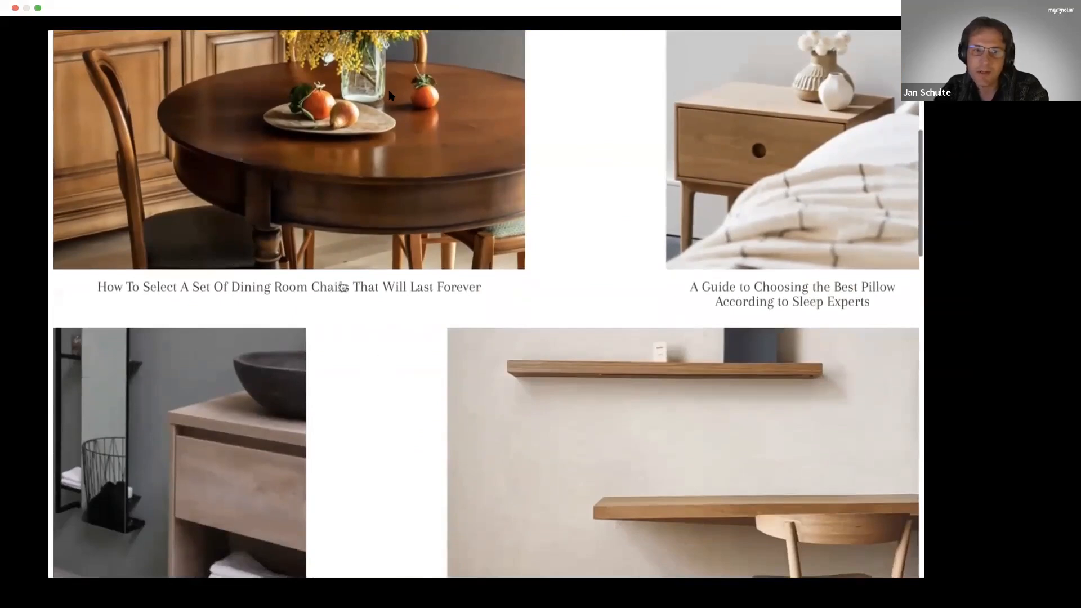
left_click(342, 254)
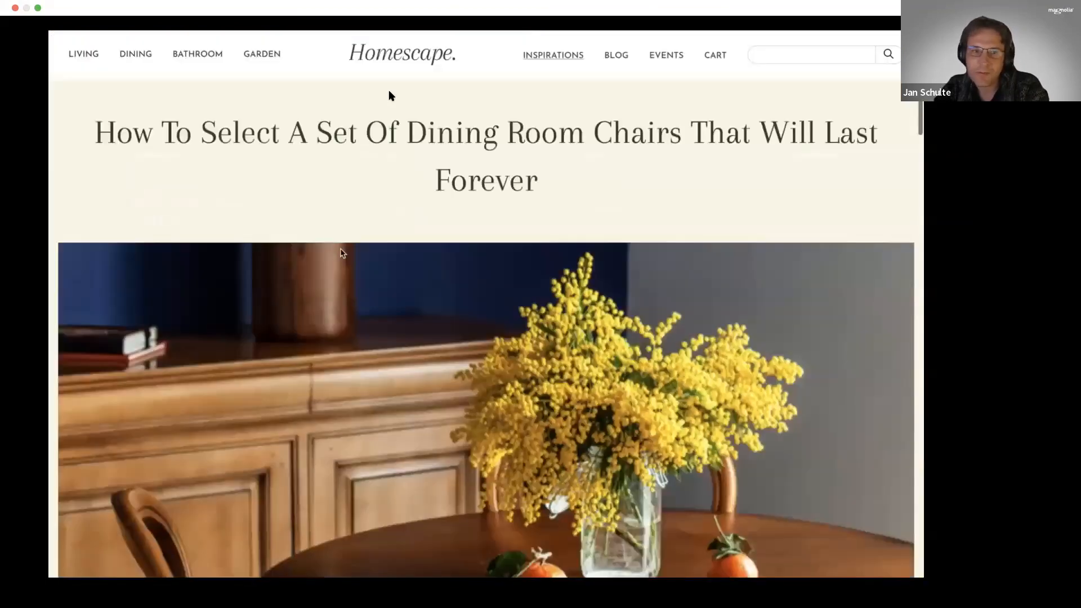
scroll(462, 309, "down", 15)
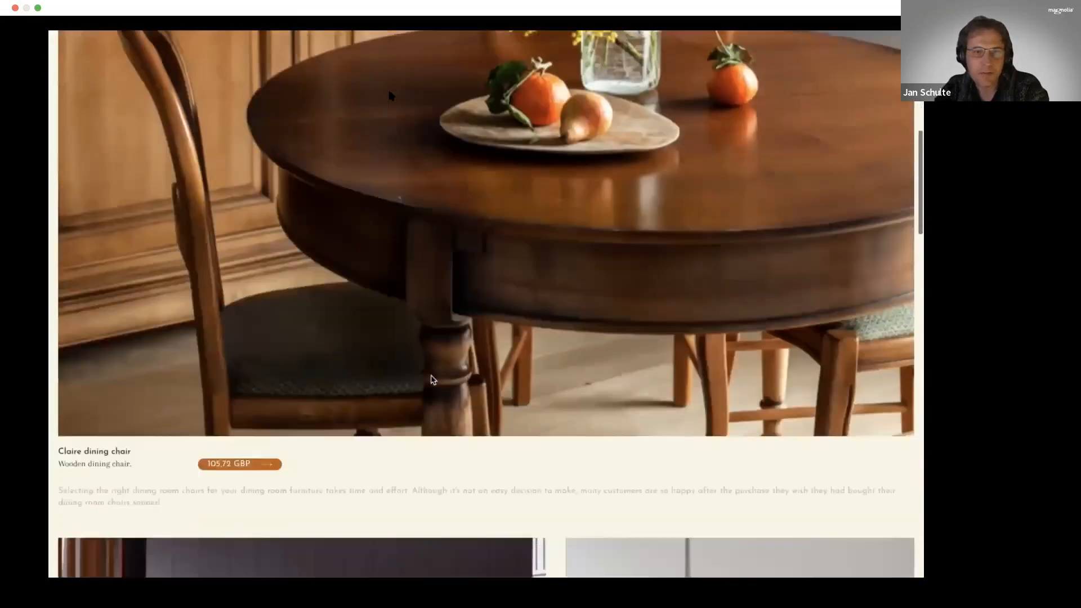
scroll(433, 379, "down", 6)
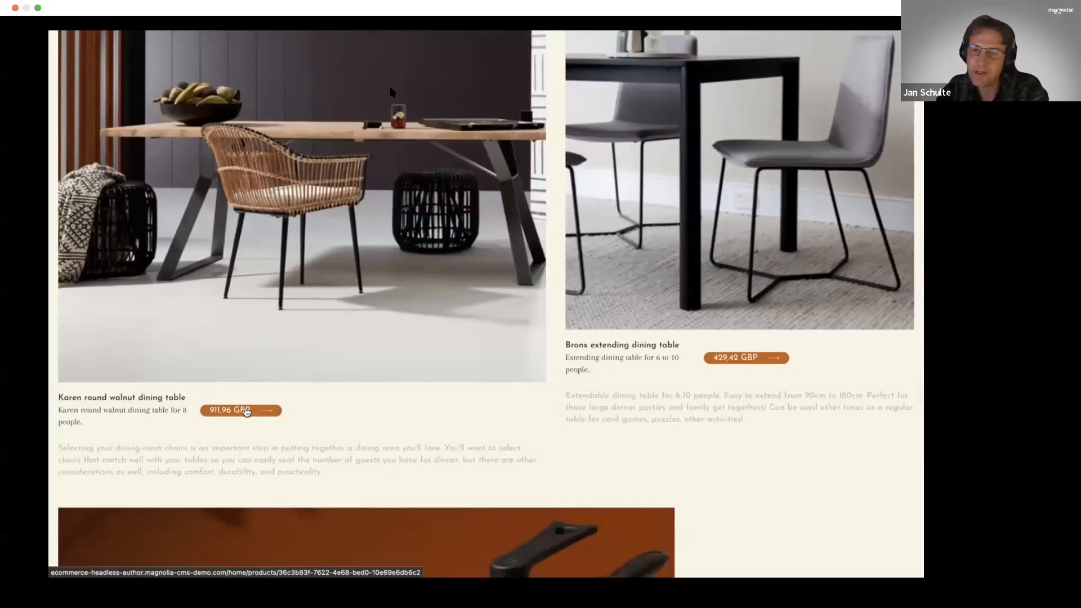
scroll(246, 411, "down", 5)
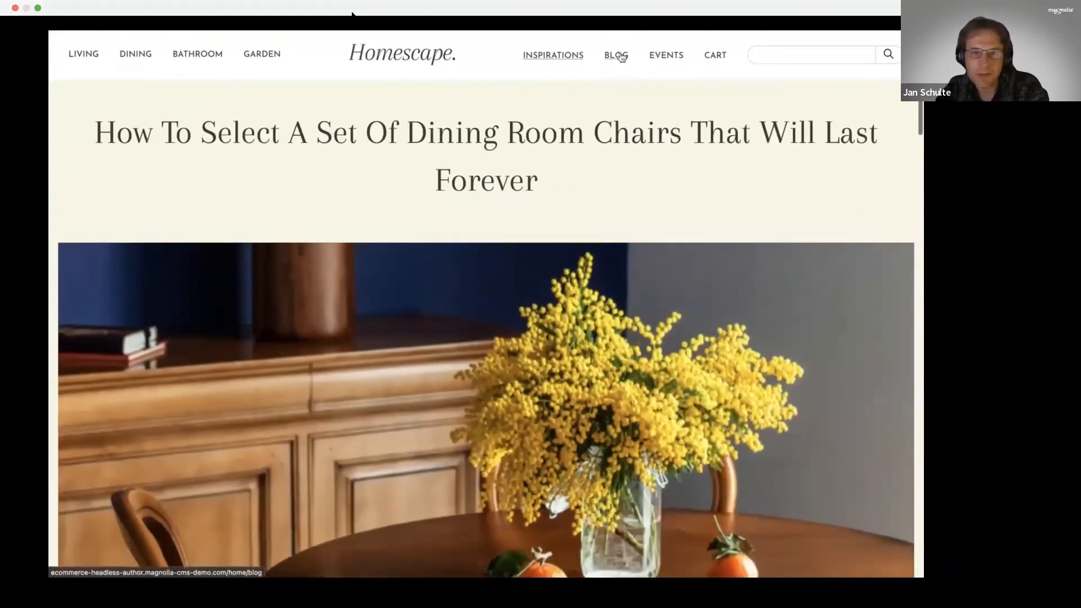
- Open the Blog page and look through its story teasers
left_click(616, 56)
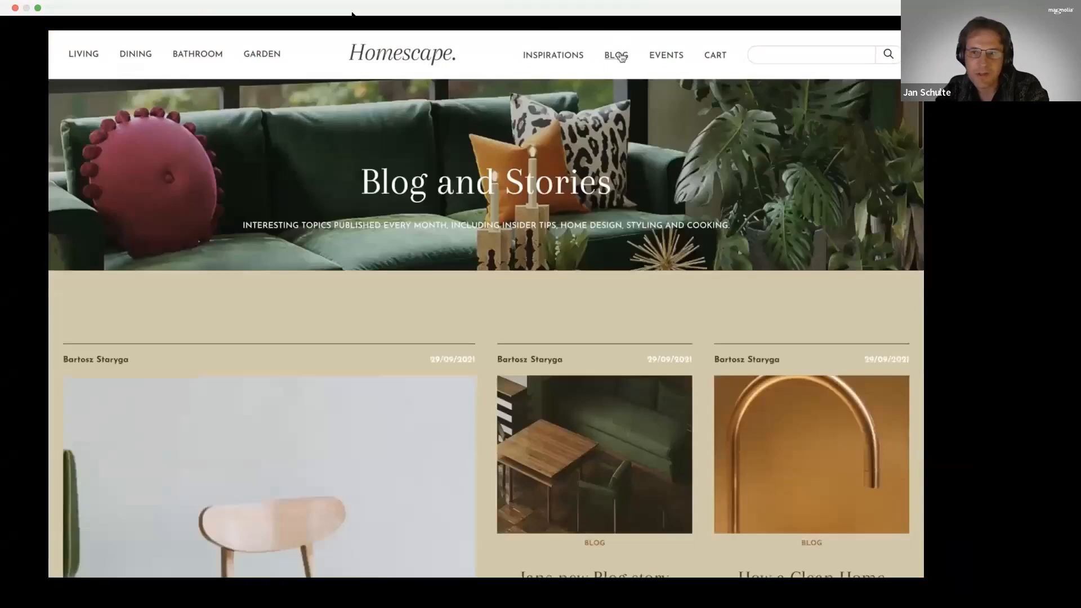
scroll(555, 310, "down", 3)
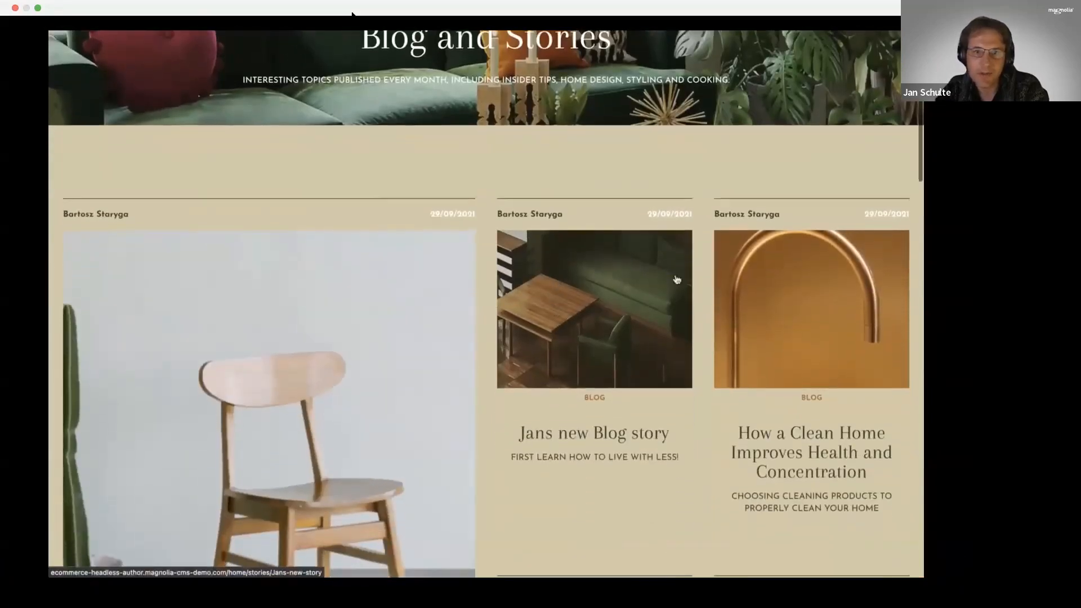
scroll(624, 387, "down", 3)
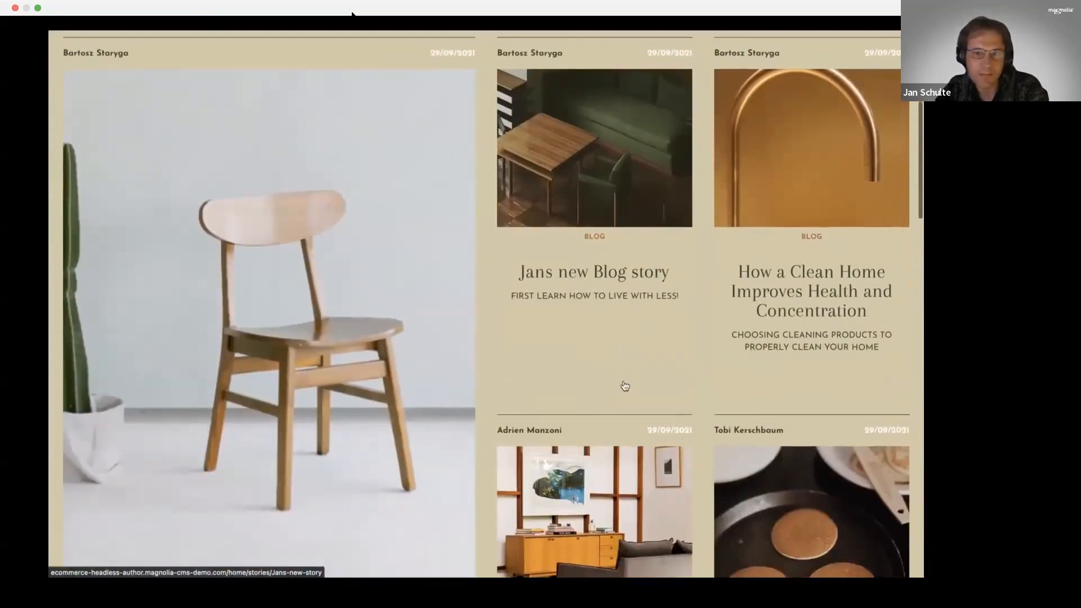
- Open the Events page and look through the listed virtual events
scroll(619, 302, "up", 5)
left_click(666, 60)
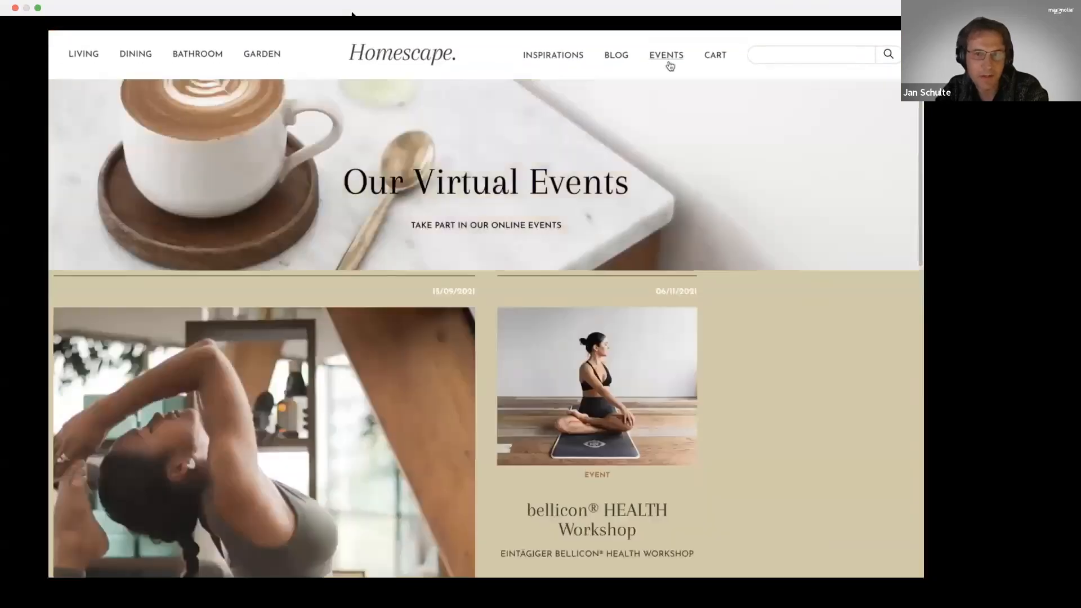
scroll(607, 301, "down", 4)
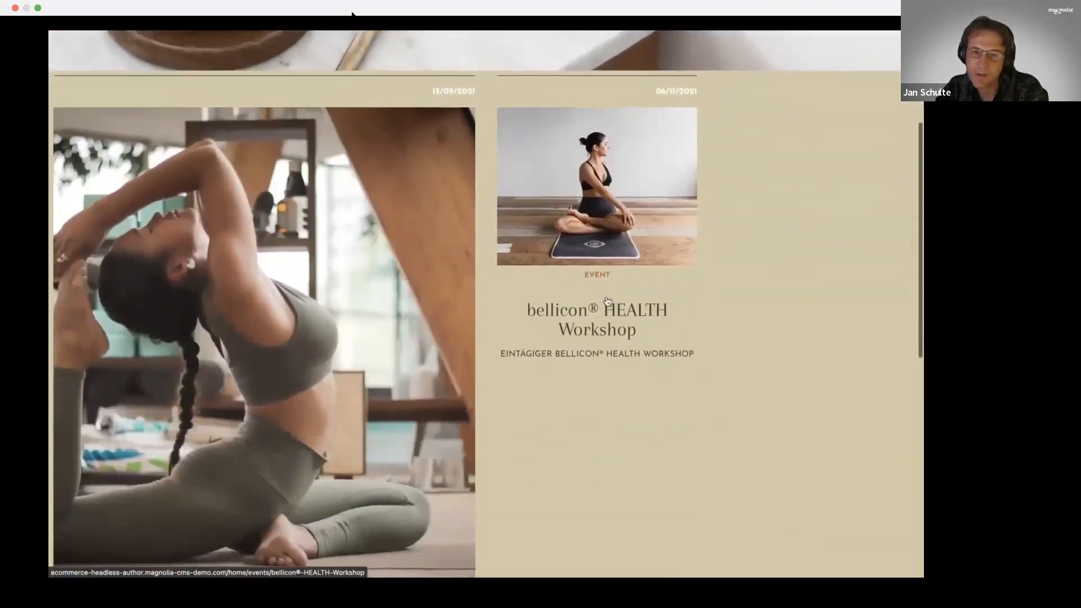
scroll(606, 300, "down", 2)
scroll(606, 299, "up", 5)
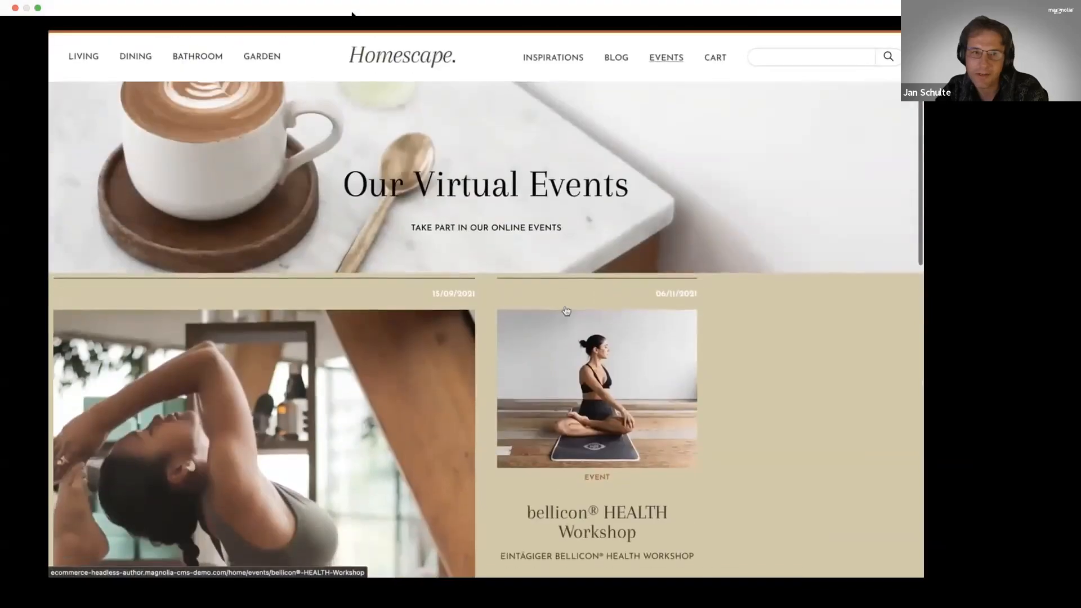
- Switch to the Magnolia Pages tab in full screen and open the home page in the page editor
mouse_move(253, 33)
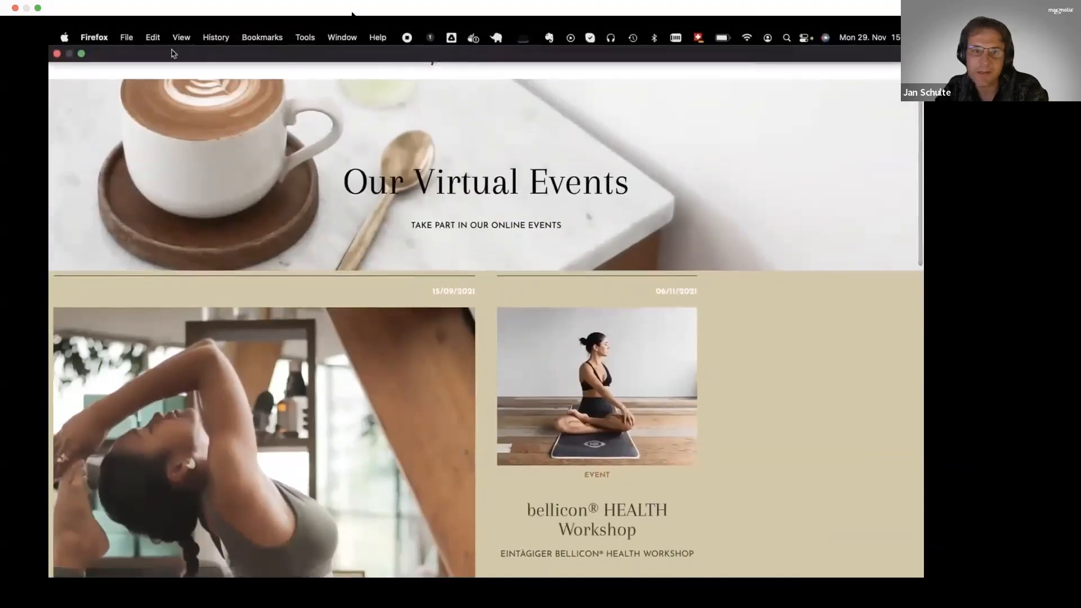
left_click(82, 55)
key("ctrl+shift+Tab")
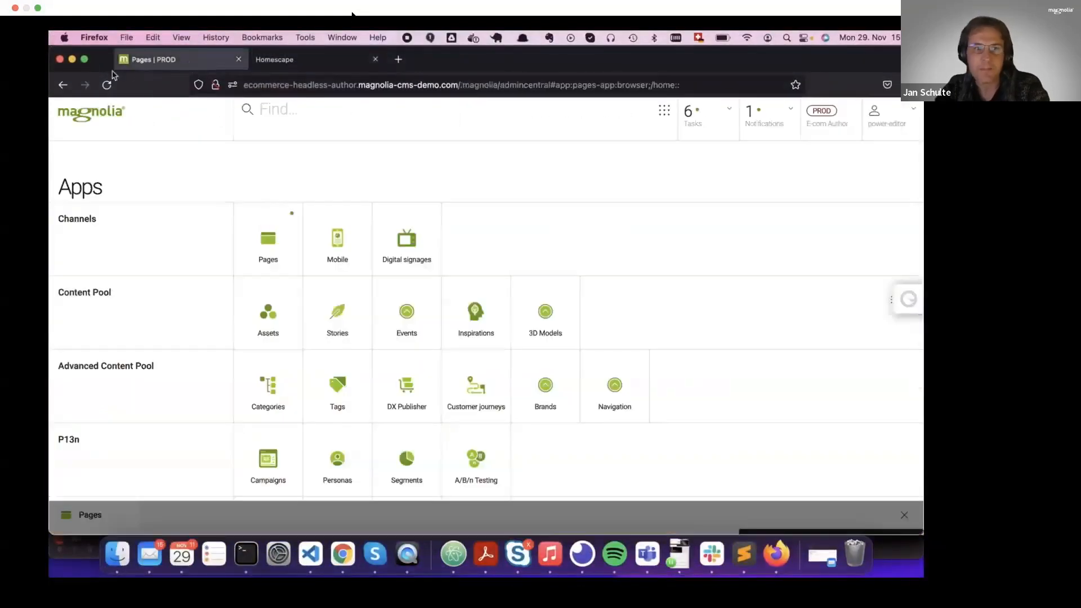
left_click(84, 59)
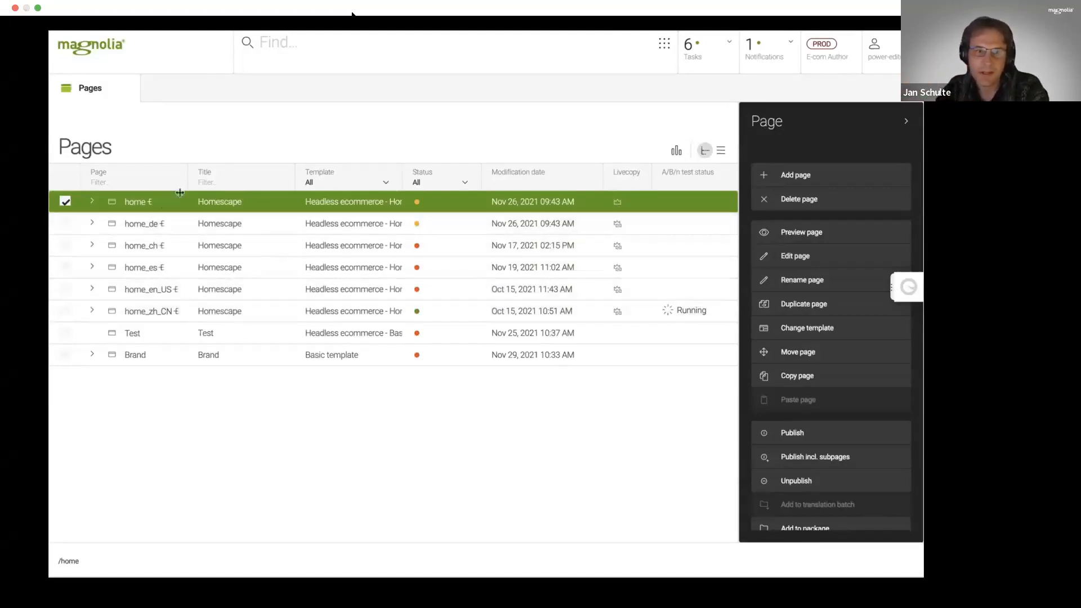
double_click(137, 204)
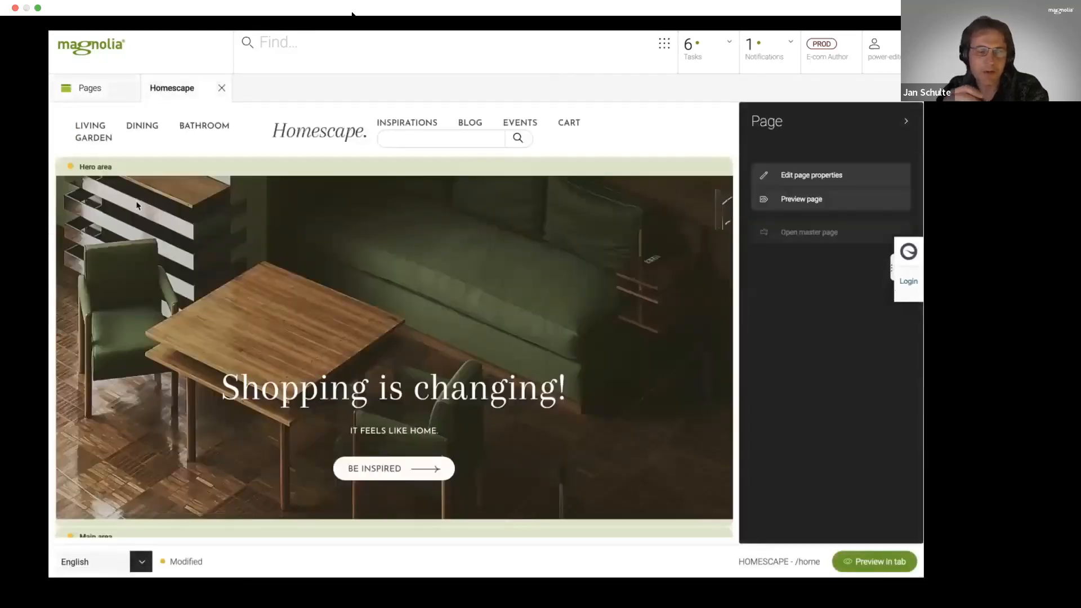
scroll(137, 206, "down", 3)
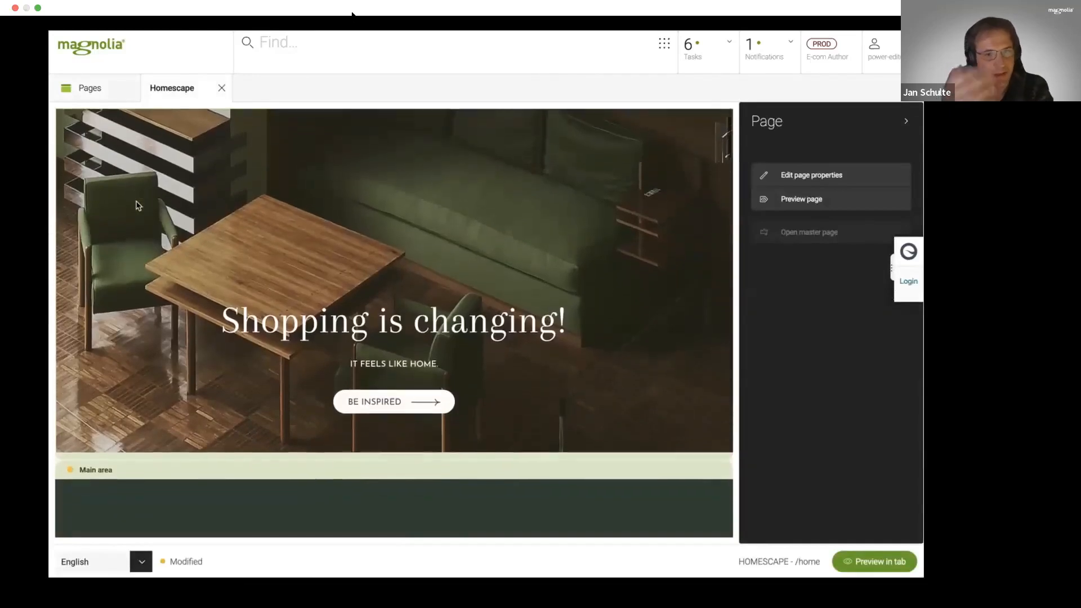
- Switch the home page's editing language to Chinese (China)
left_click(139, 560)
key("Down")
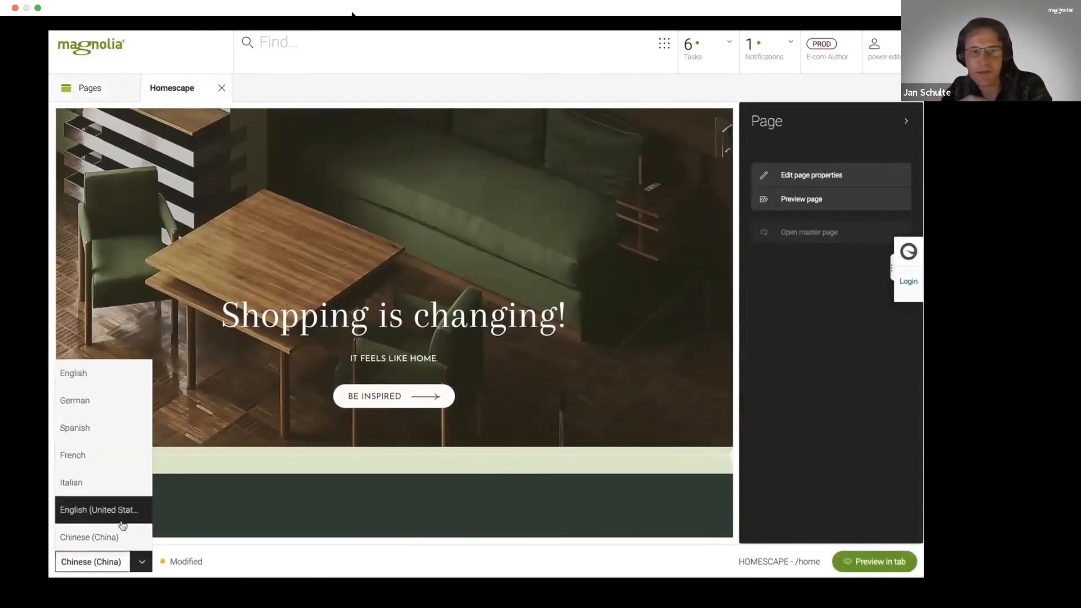
left_click(122, 539)
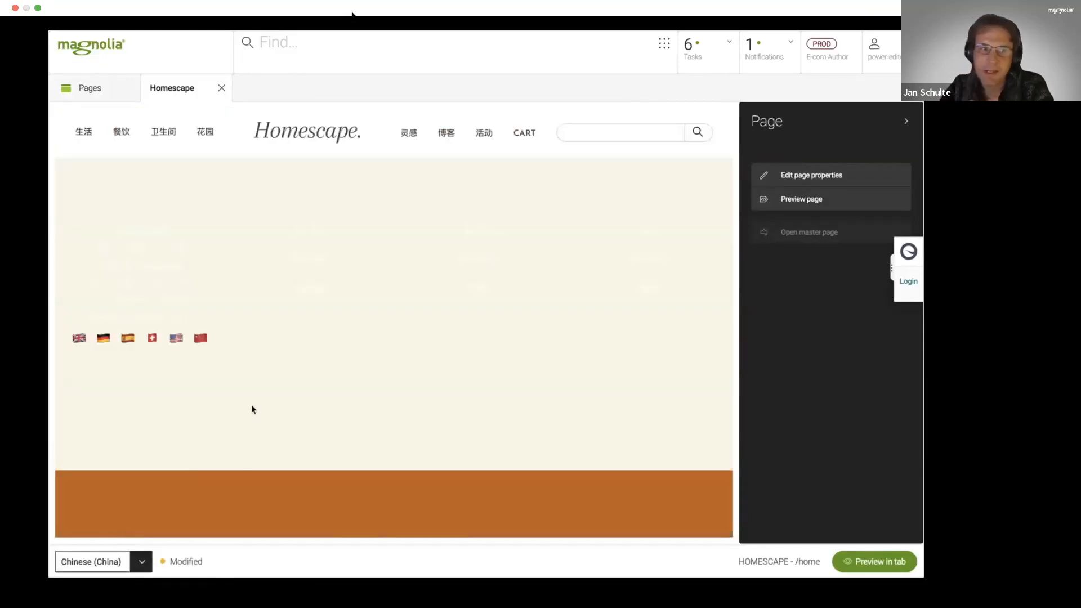
- Look over the Chinese version of the home page and switch its editing language back to English
scroll(251, 409, "down", 3)
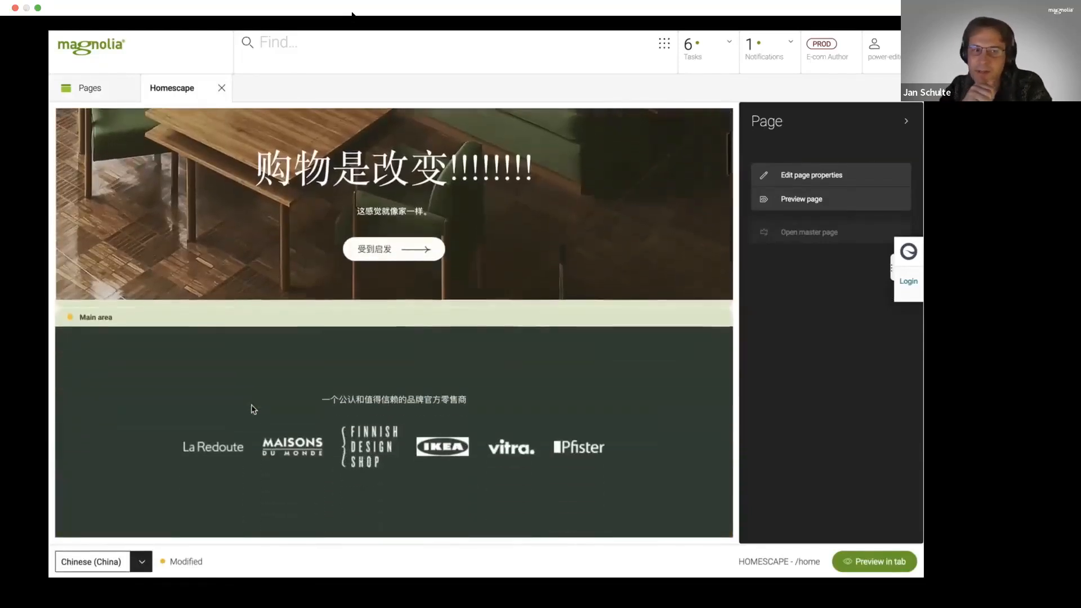
scroll(251, 406, "down", 4)
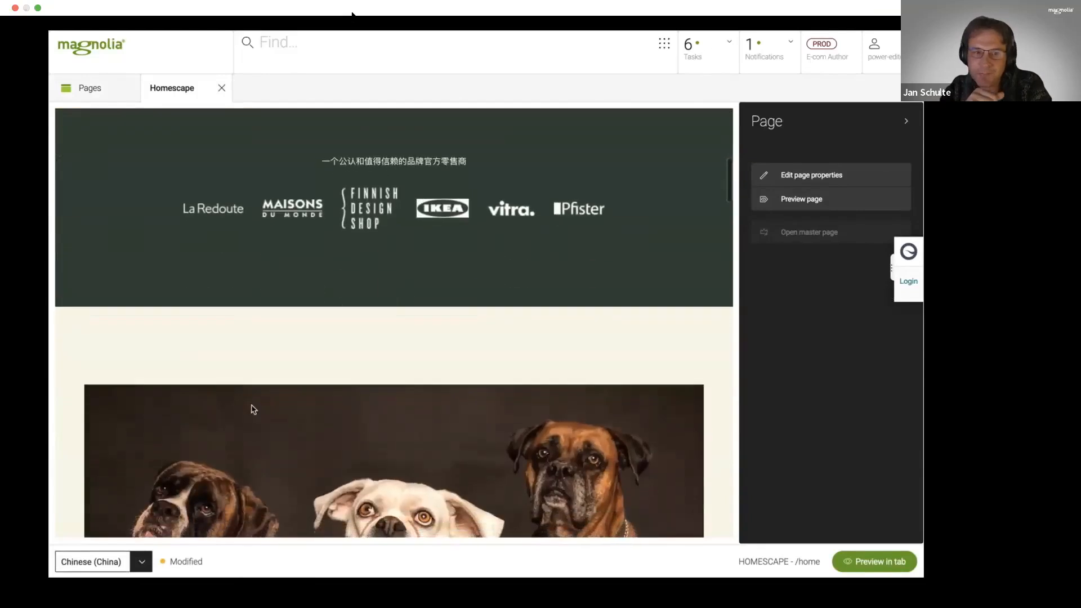
scroll(251, 406, "up", 8)
left_click(142, 562)
left_click(134, 373)
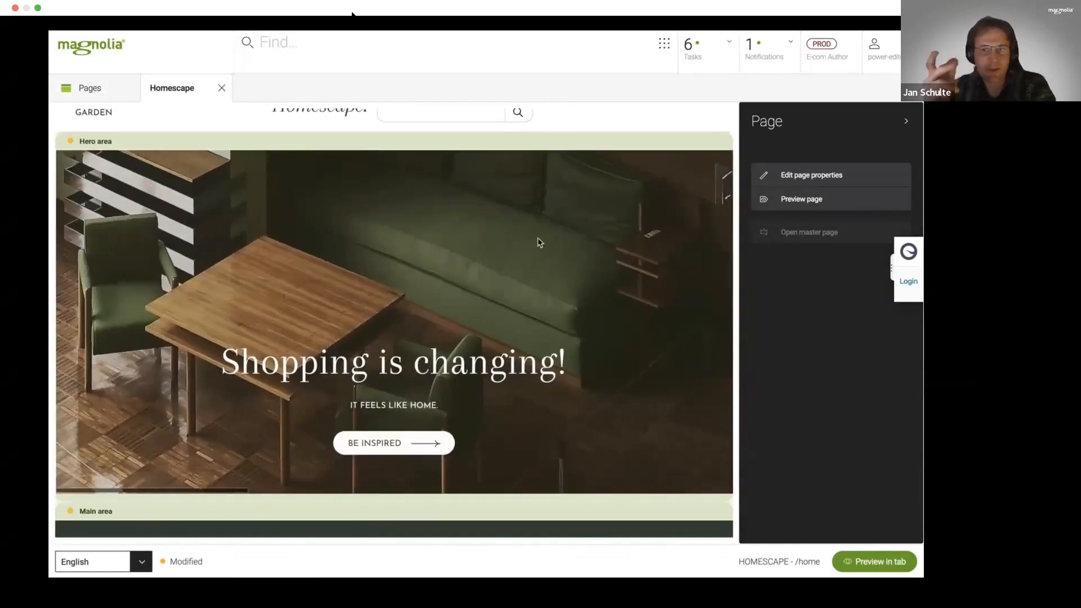
- Open the Banner component in the hero area's carousel for editing and review its title, subtitle, text color and image settings
left_click(512, 142)
left_click(642, 186)
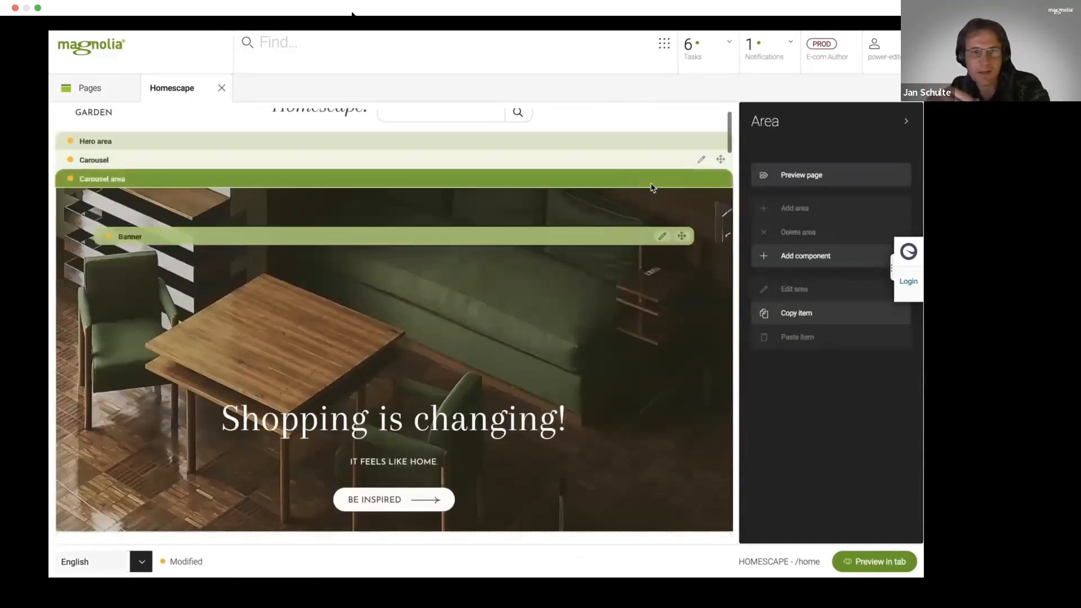
left_click(661, 236)
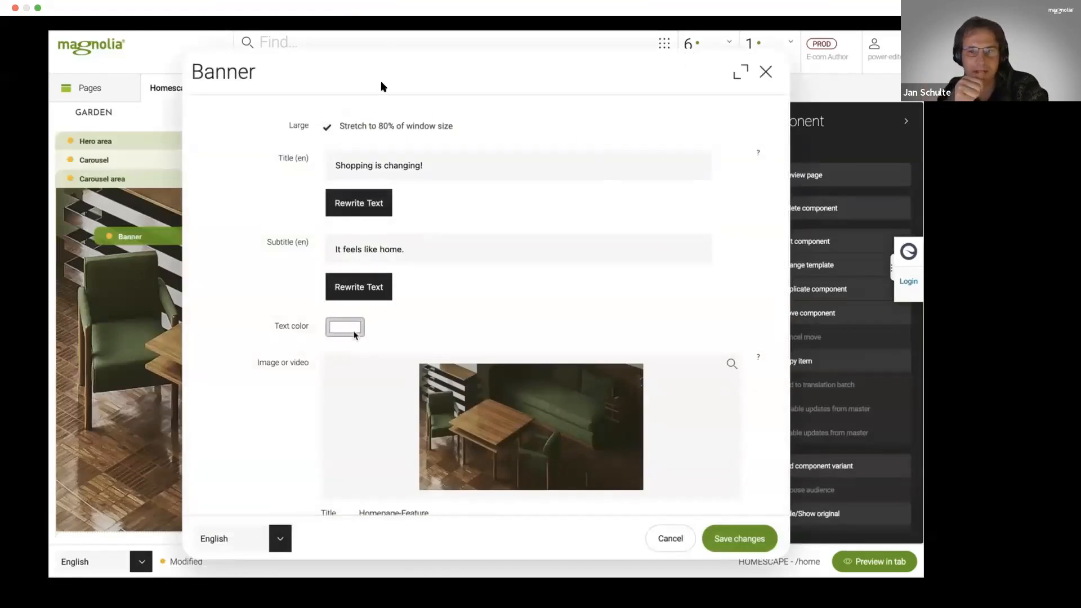
scroll(346, 358, "down", 3)
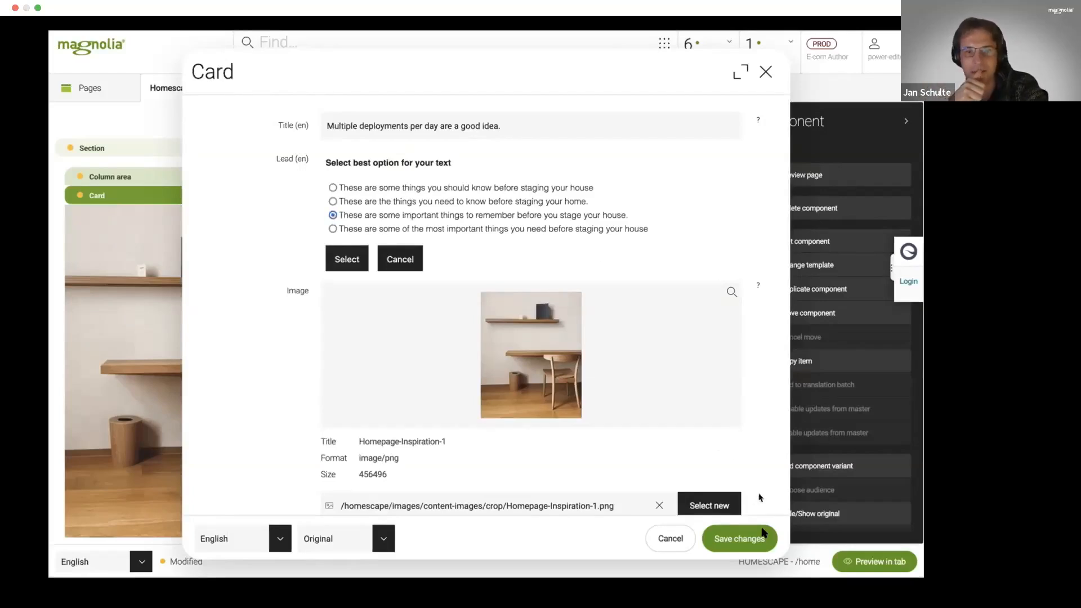
- Review the image and link of the "Multiple deployments per day are a good idea." card, save it and check the card on the page
scroll(765, 481, "down", 3)
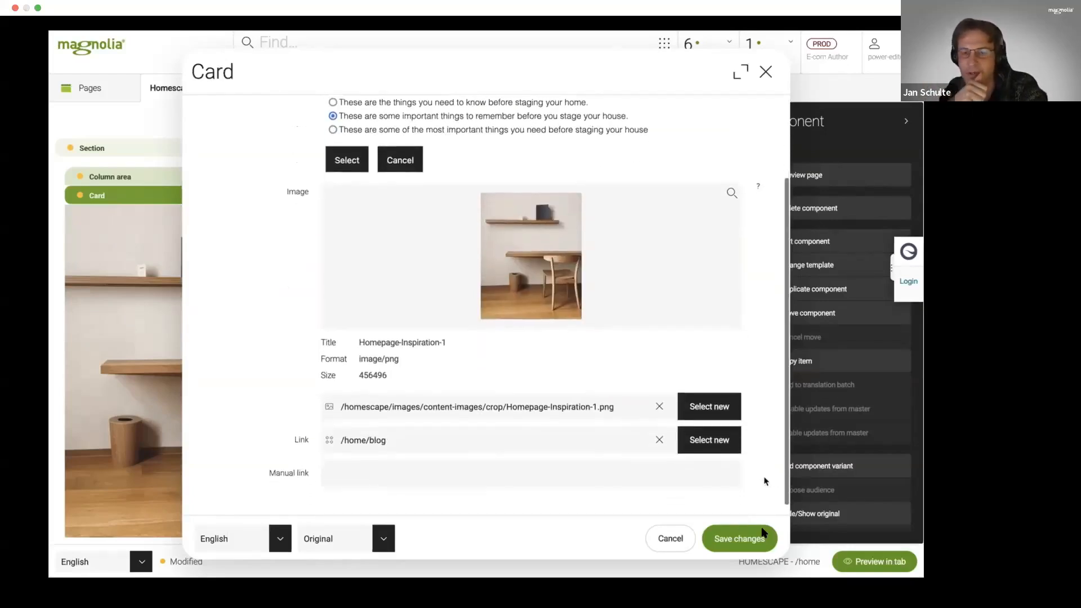
left_click(763, 535)
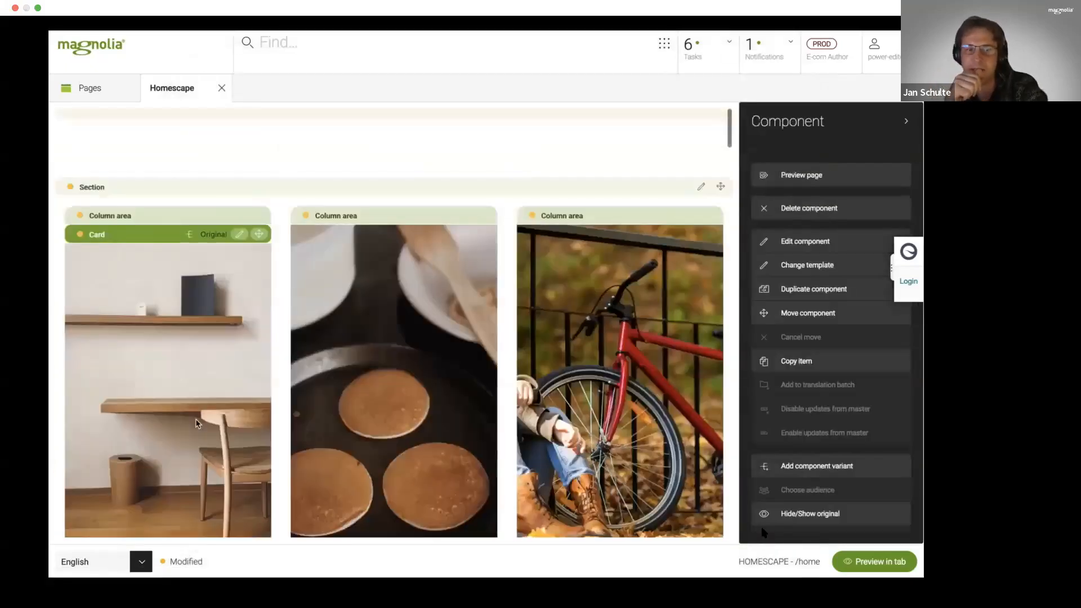
scroll(184, 485, "down", 3)
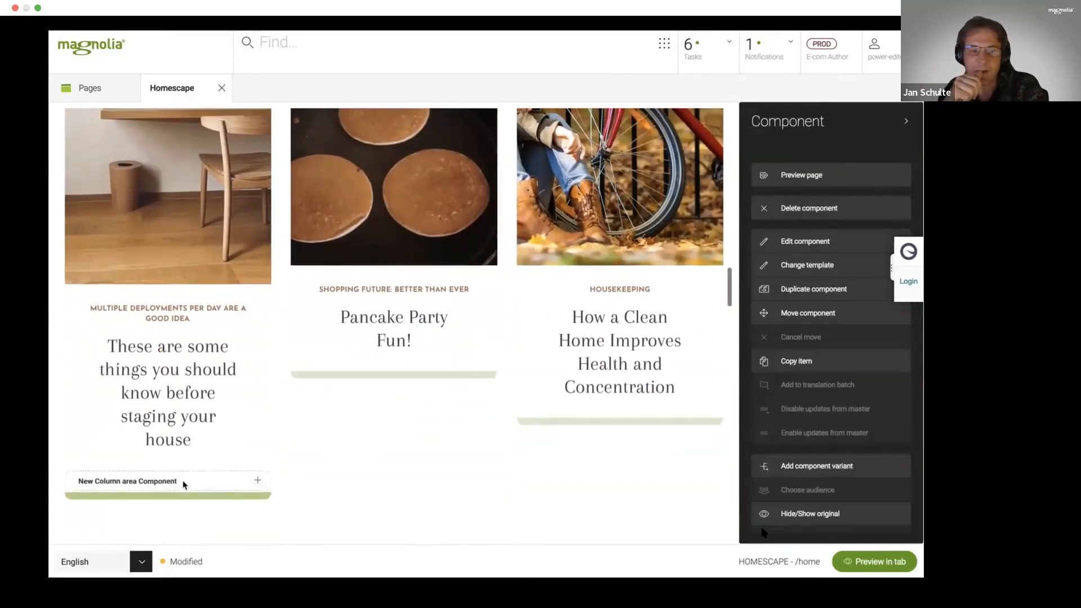
- Open the Petropolis washbasin cabinet's Product component for editing and bring up the product chooser
scroll(206, 435, "down", 8)
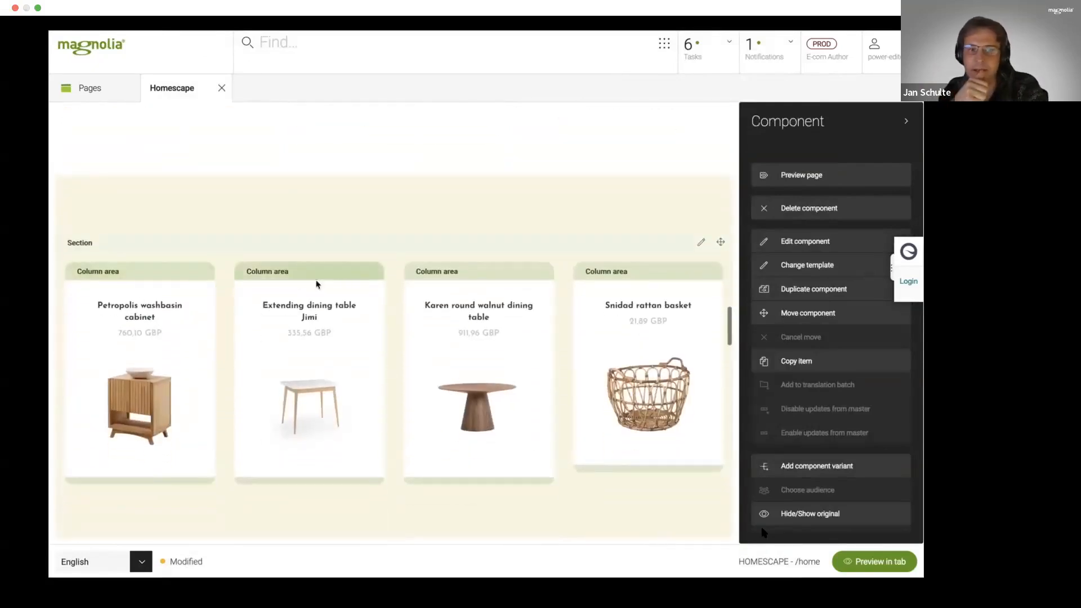
left_click(141, 272)
left_click(182, 250)
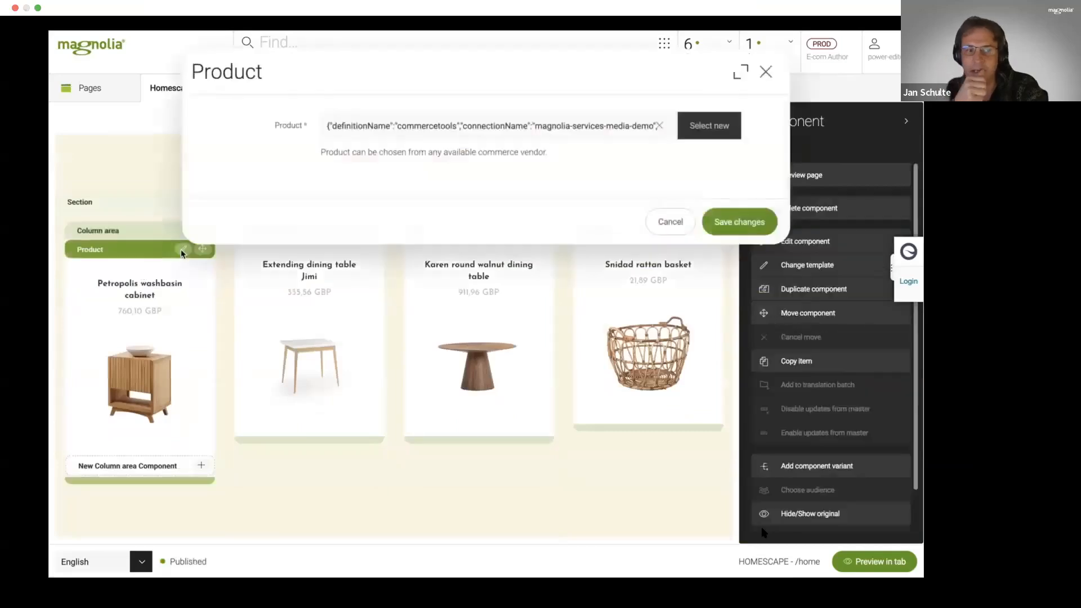
left_click(720, 127)
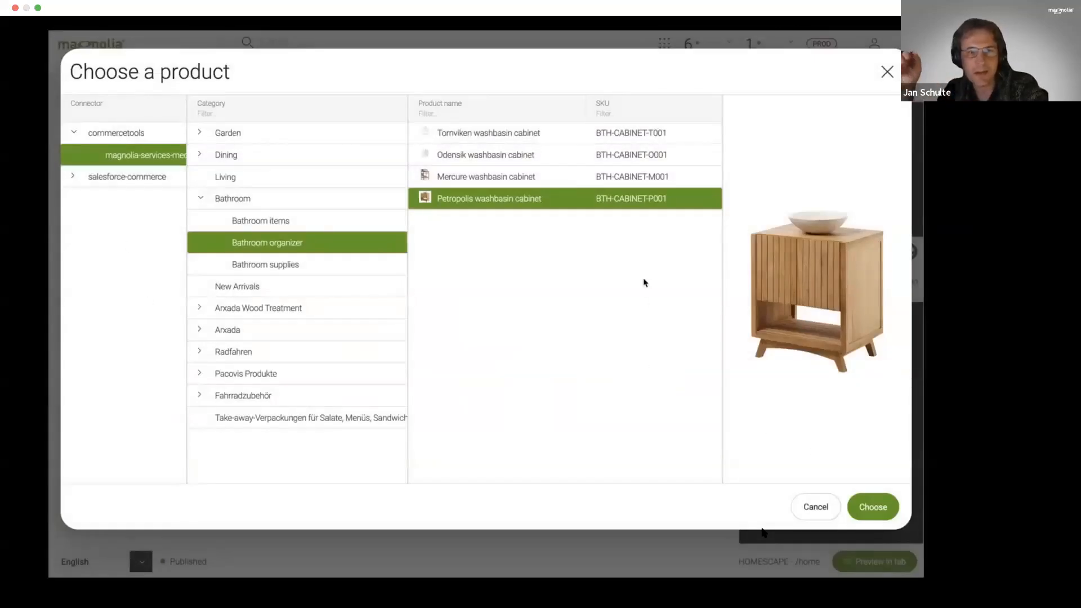
- Preview the Mercure and Odensik washbasin cabinets in the product chooser, then cancel the chooser and the Product dialog
left_click(494, 177)
left_click(498, 155)
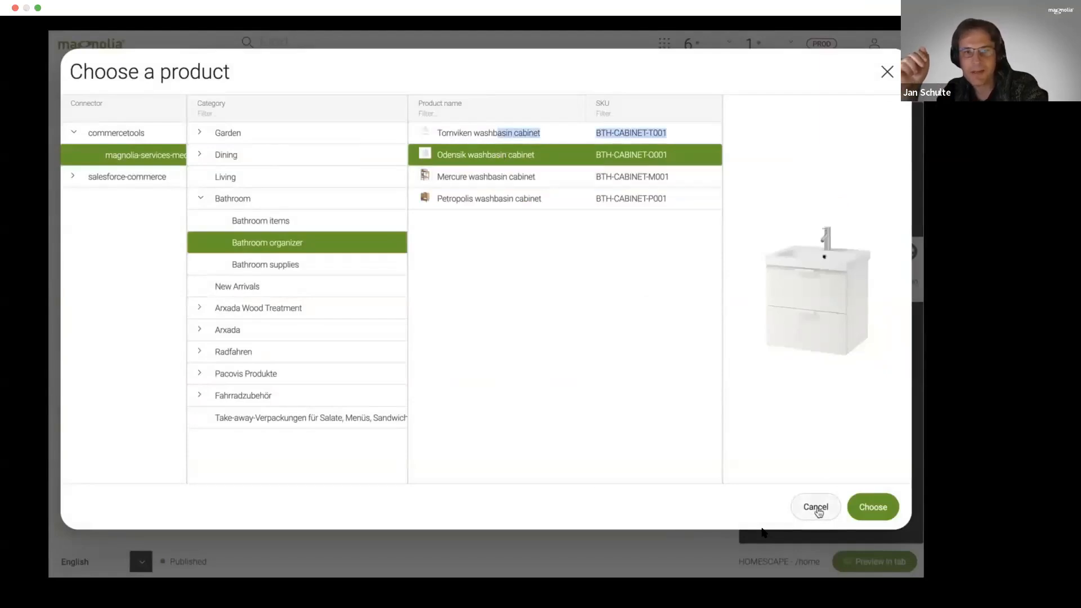
left_click(271, 110)
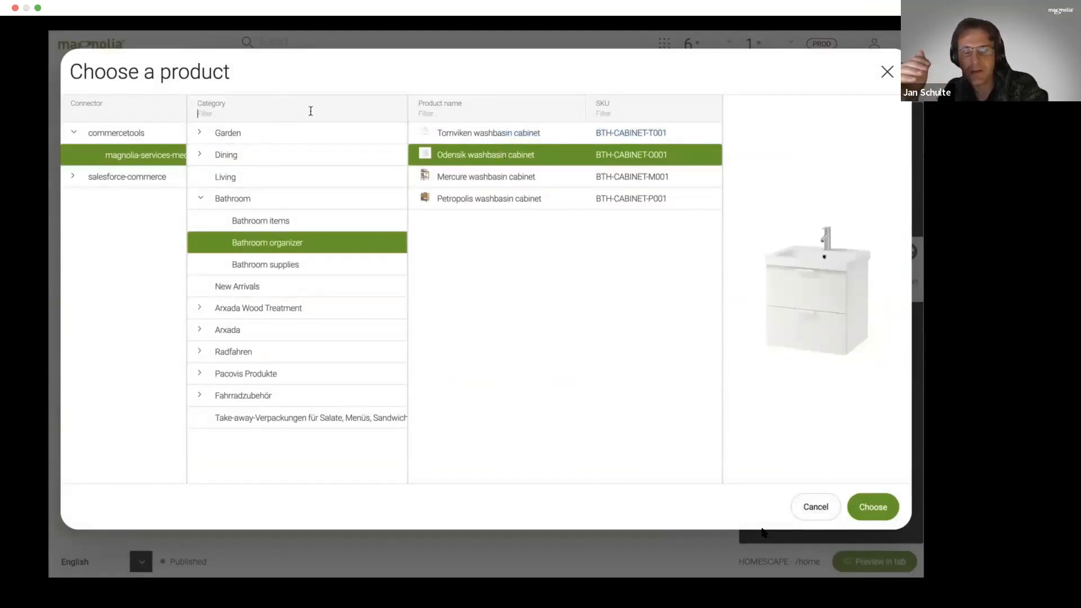
left_click(817, 505)
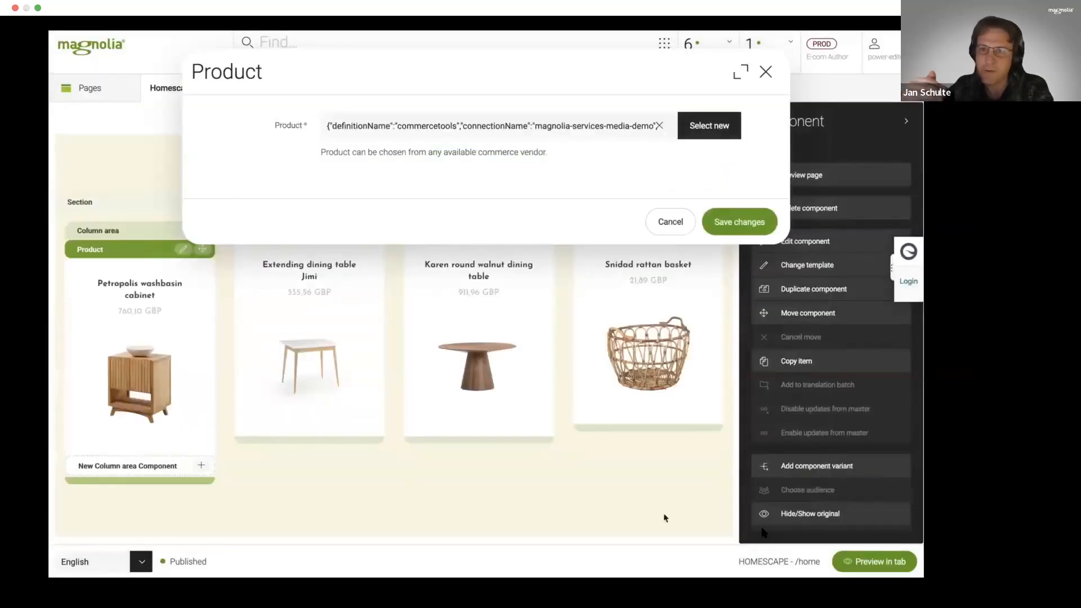
left_click(664, 230)
- Look through the home page's banners and story cards down to the outdoor product section below the "Tasty treats" banner
scroll(545, 331, "down", 4)
scroll(543, 330, "down", 4)
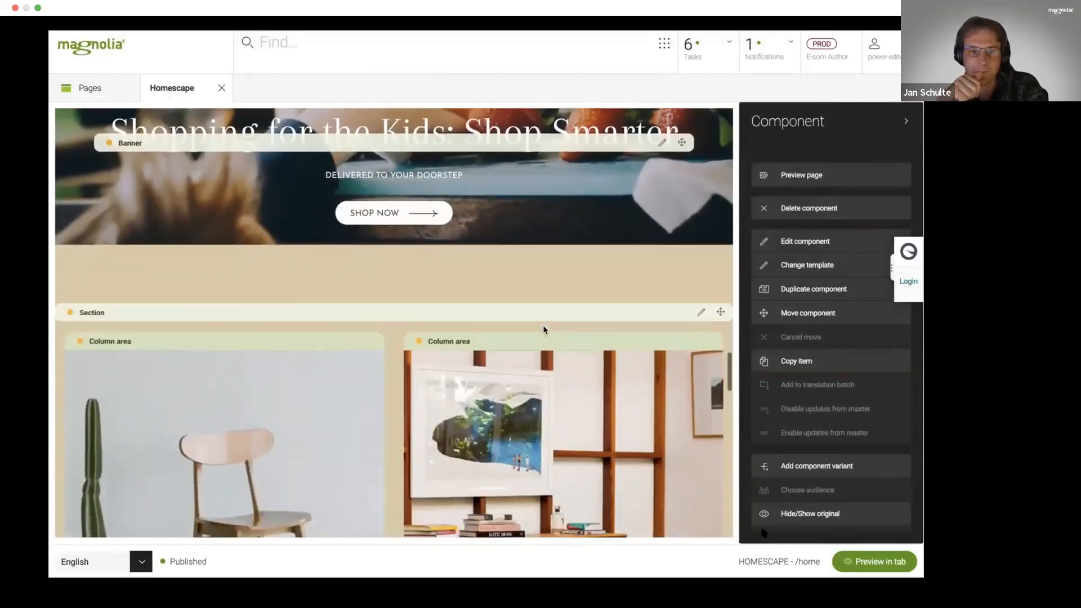
scroll(542, 330, "up", 1)
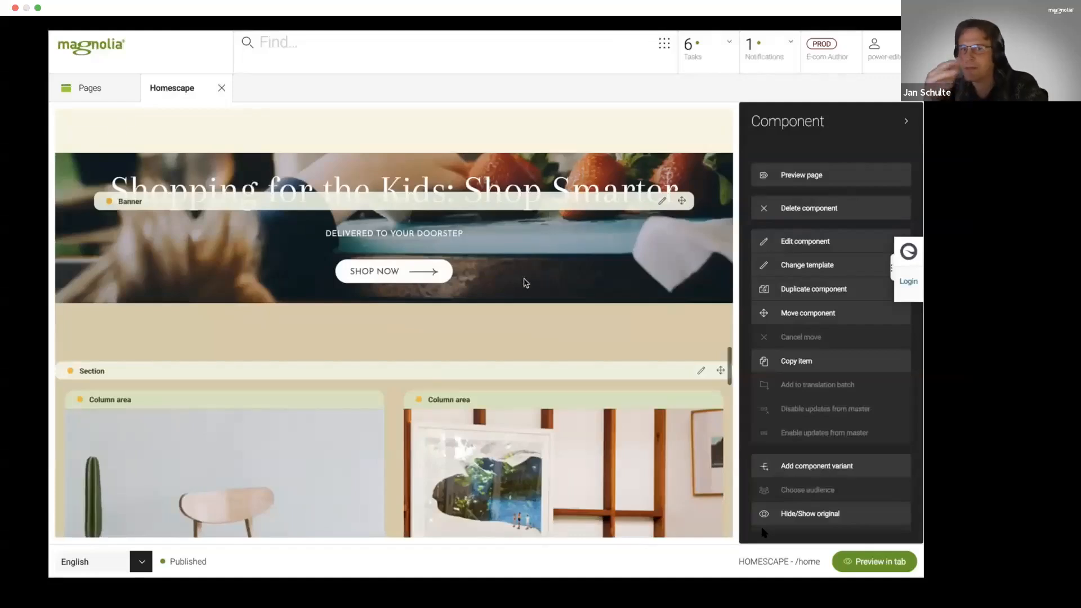
scroll(519, 327, "down", 5)
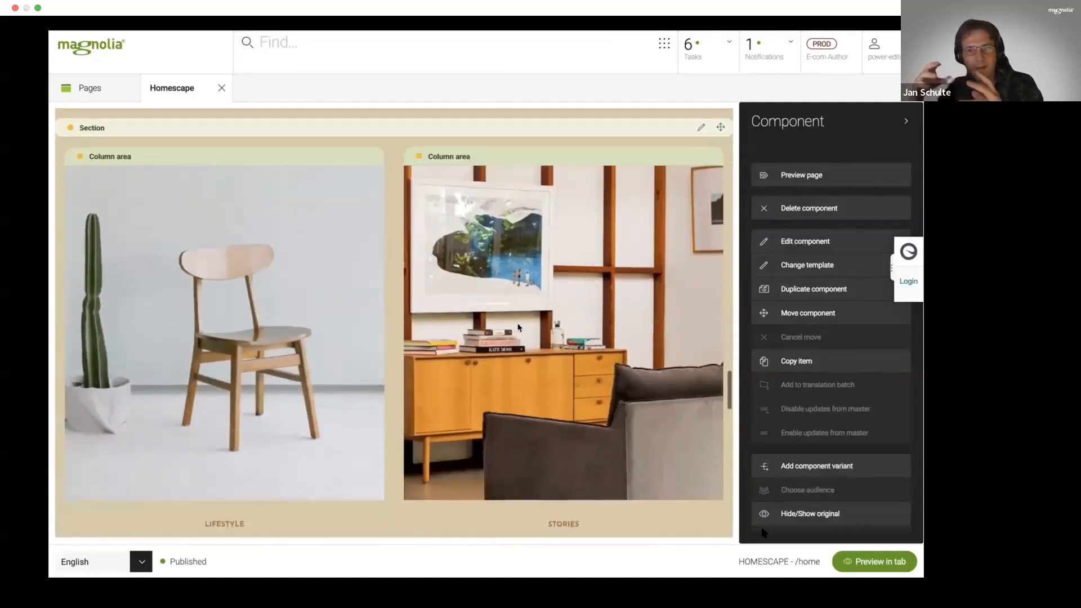
scroll(518, 327, "down", 8)
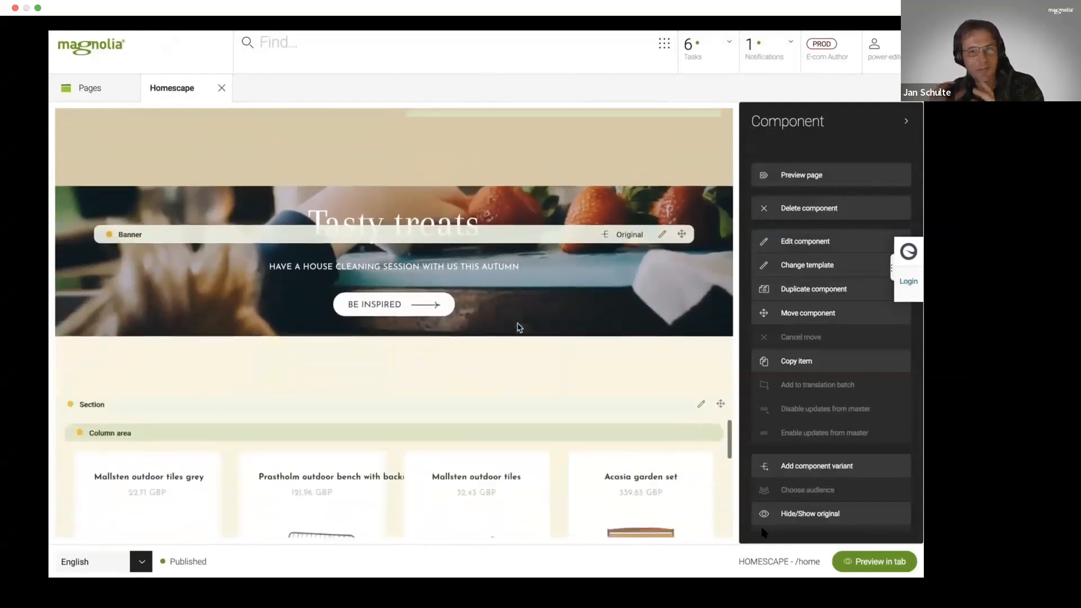
scroll(519, 327, "down", 2)
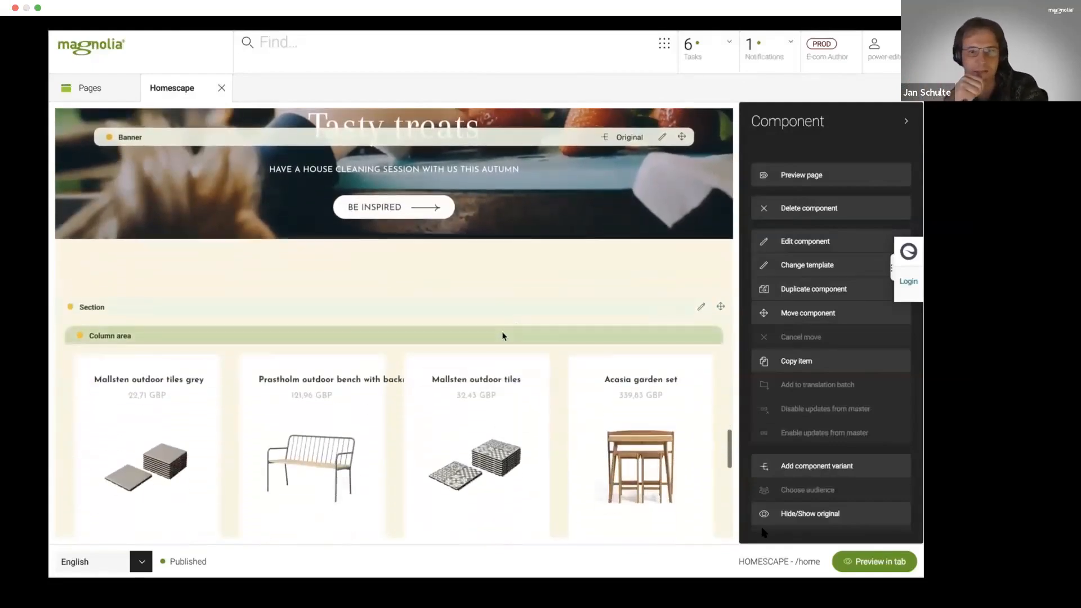
- Select the outdoor product section's column area, collapse the action bar, and review the Attraqt component's type options without changing them
left_click(501, 334)
left_click(906, 120)
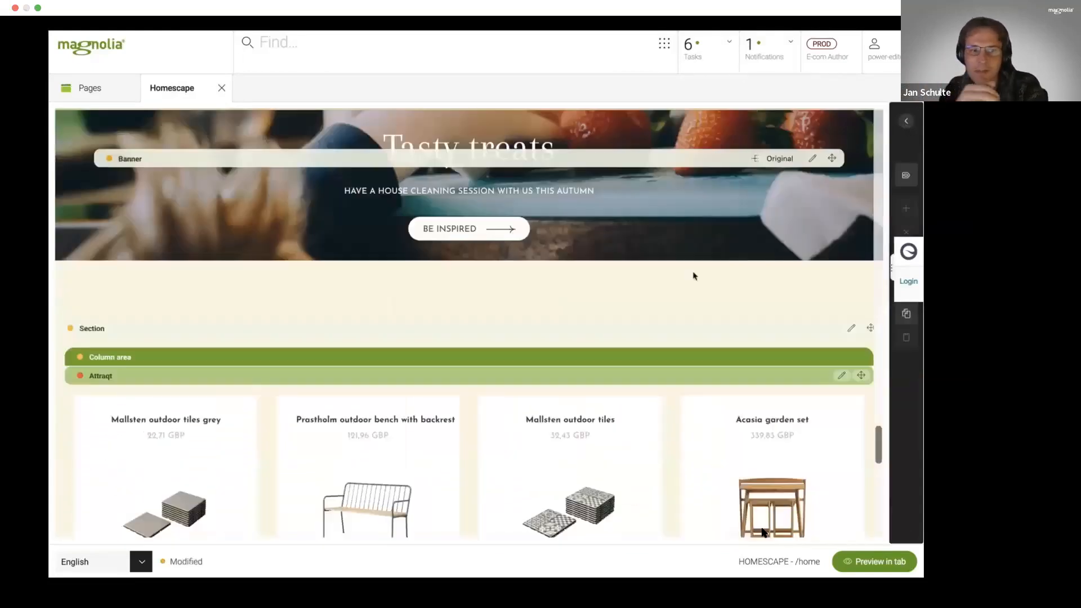
scroll(674, 287, "down", 2)
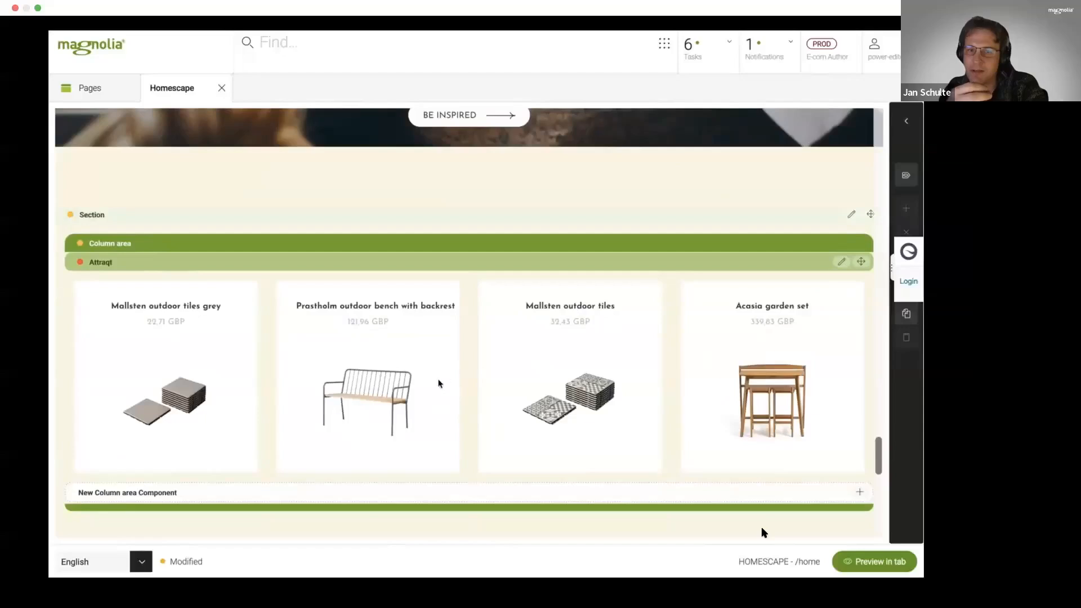
left_click(841, 262)
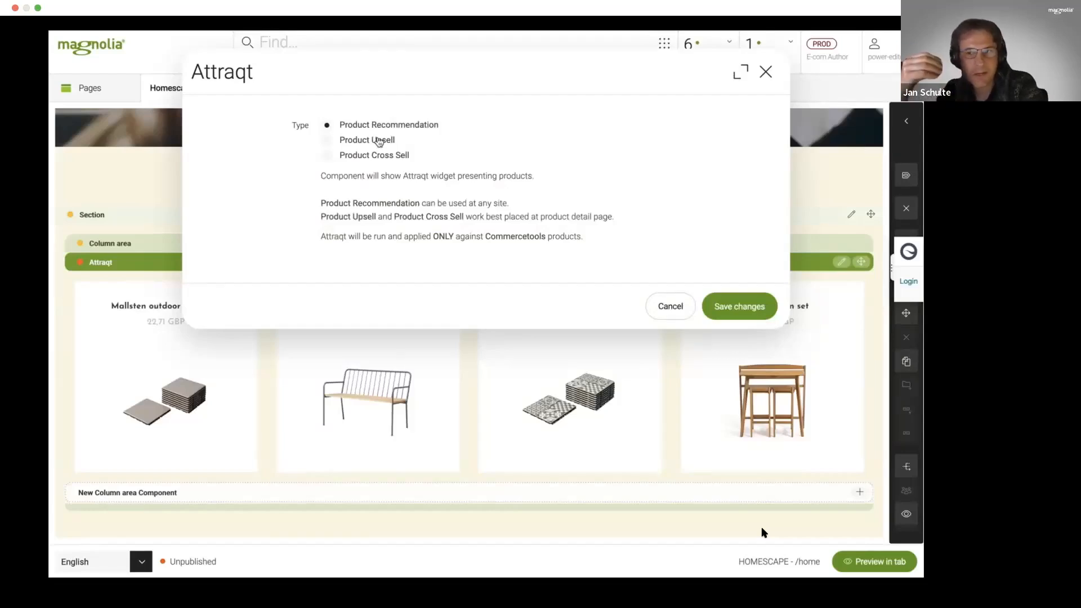
left_click(656, 307)
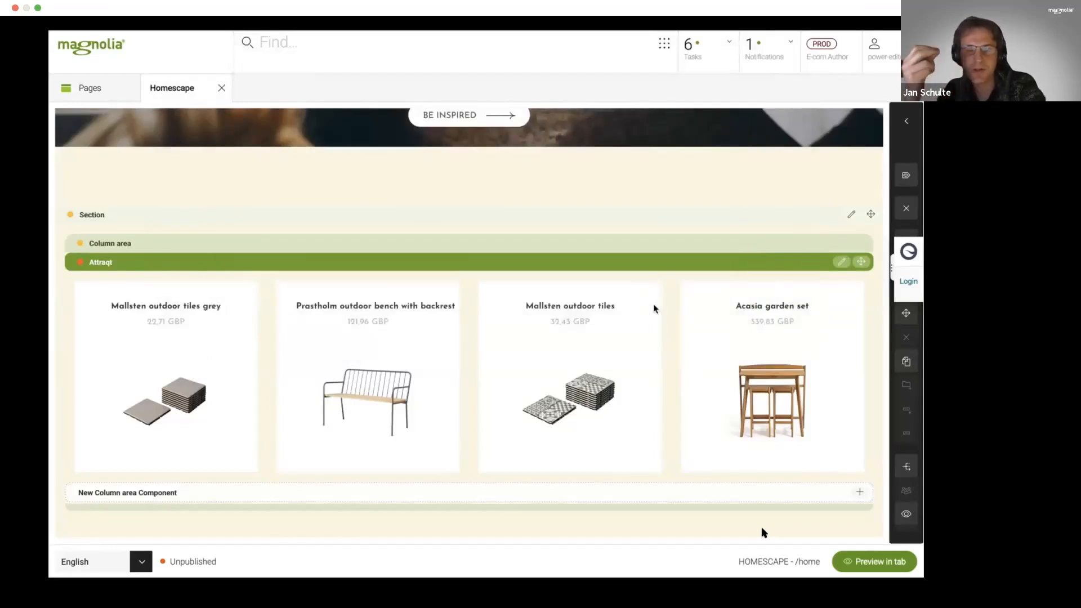
- Look through the remaining home page sections down to the footer and return to the Lifestyle and Stories cards
scroll(655, 308, "down", 3)
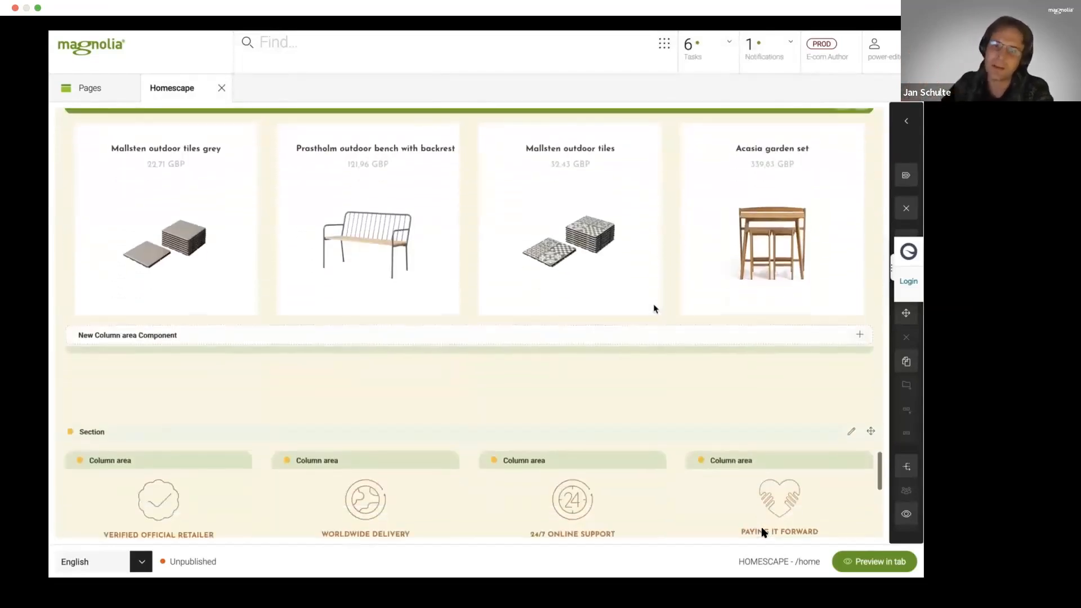
scroll(654, 308, "down", 7)
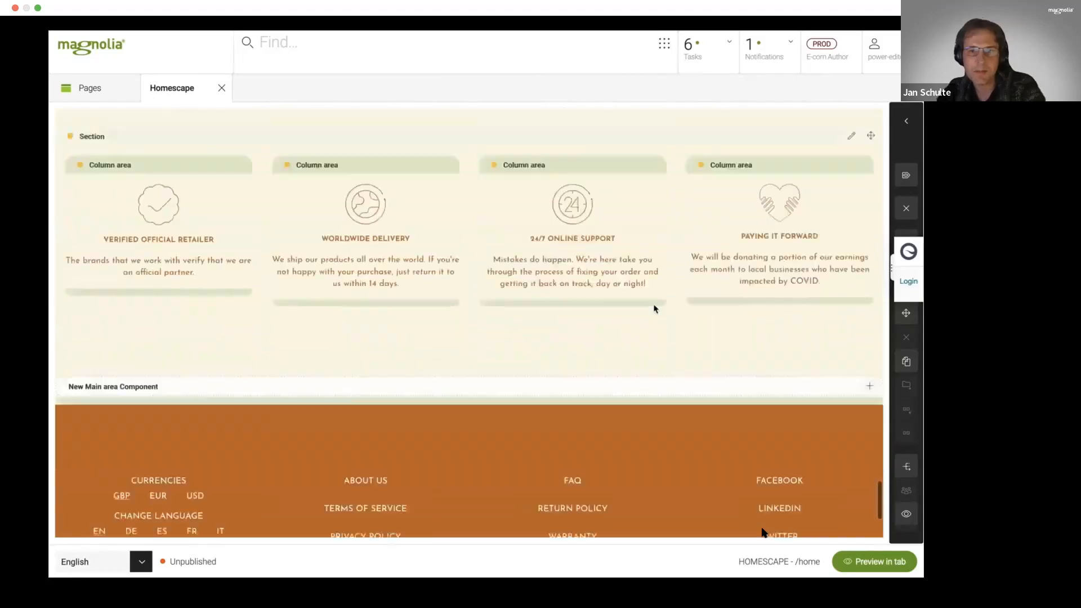
scroll(655, 308, "up", 15)
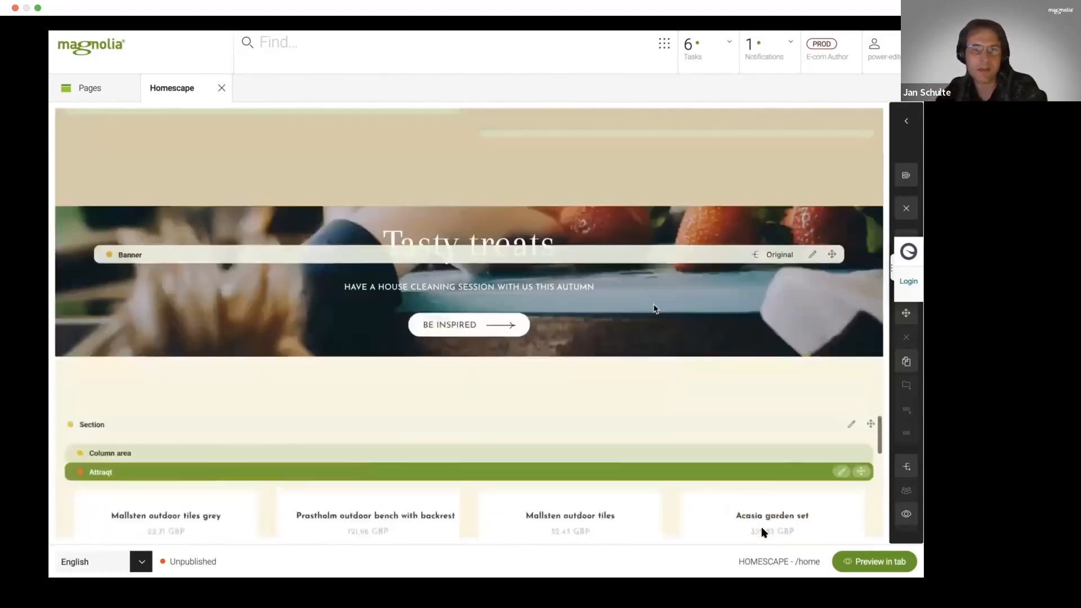
scroll(654, 308, "up", 1)
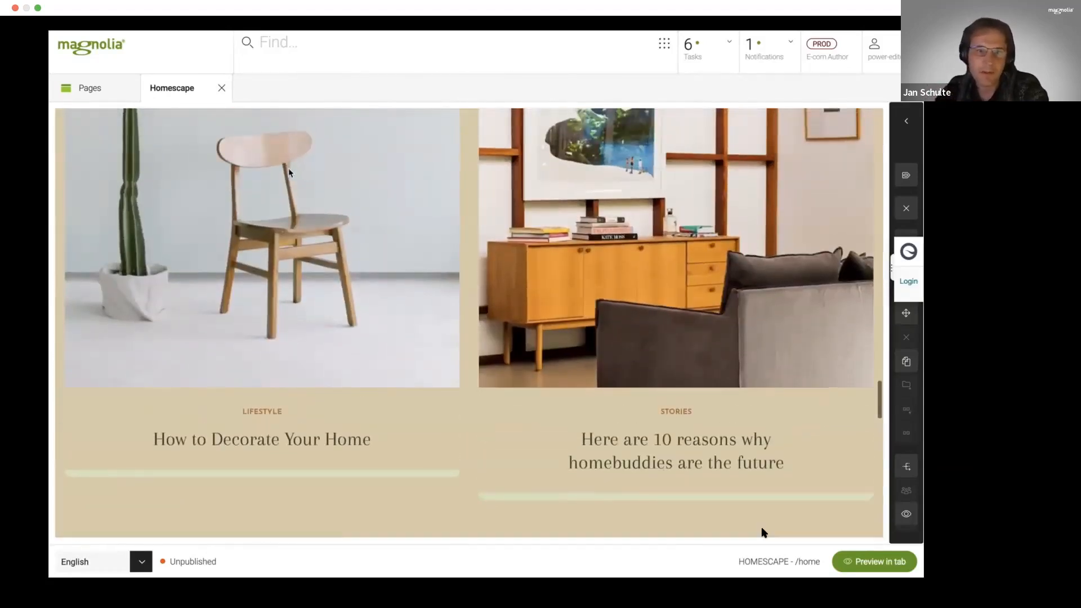
scroll(288, 169, "up", 4)
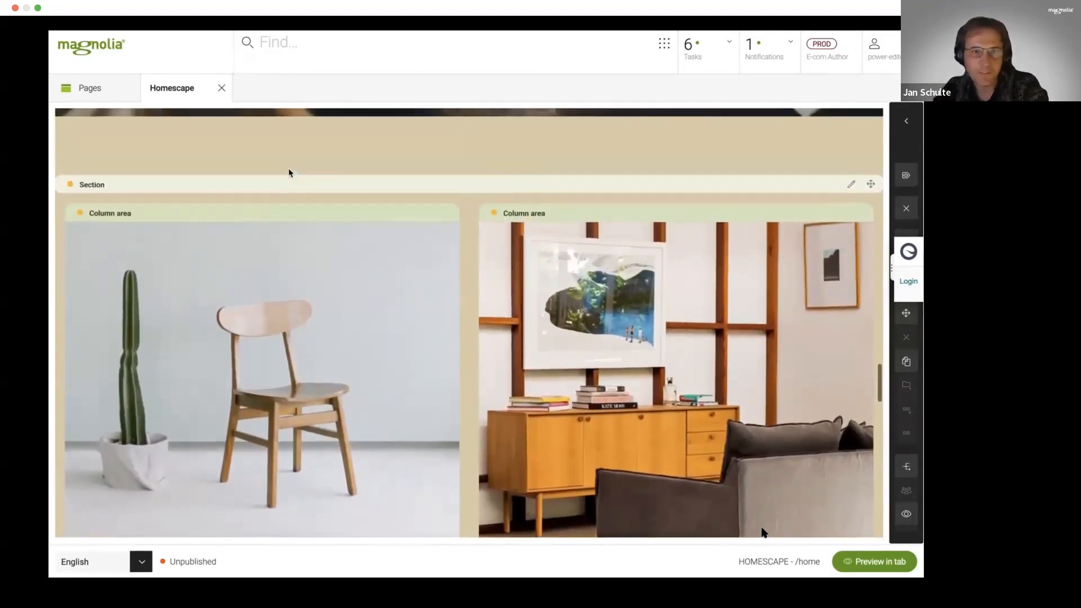
- Close the home page, open the German page home_de in the page editor and look through its content
left_click(223, 88)
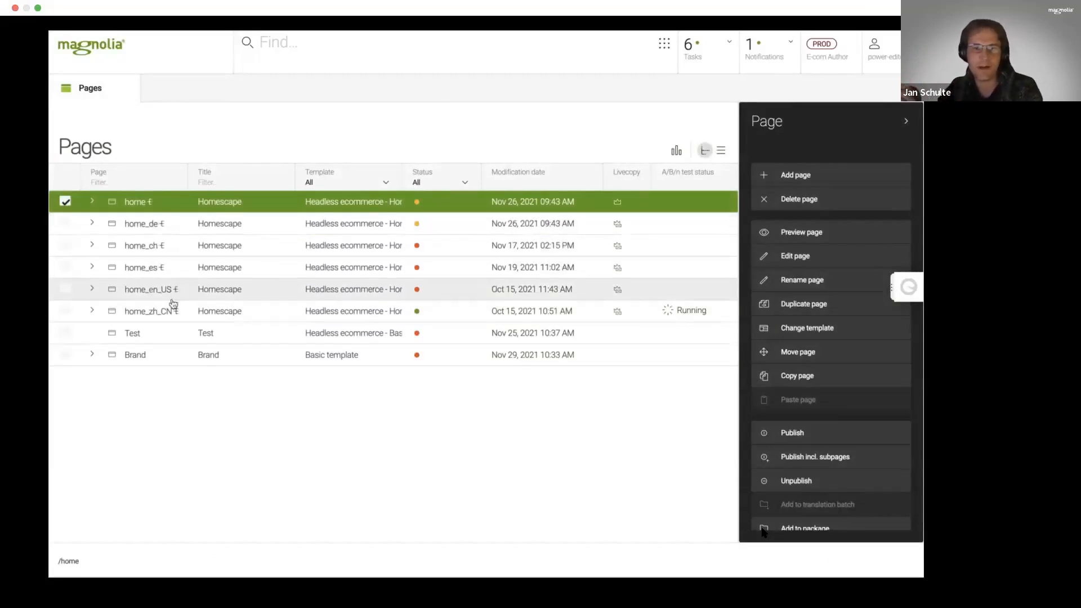
double_click(145, 225)
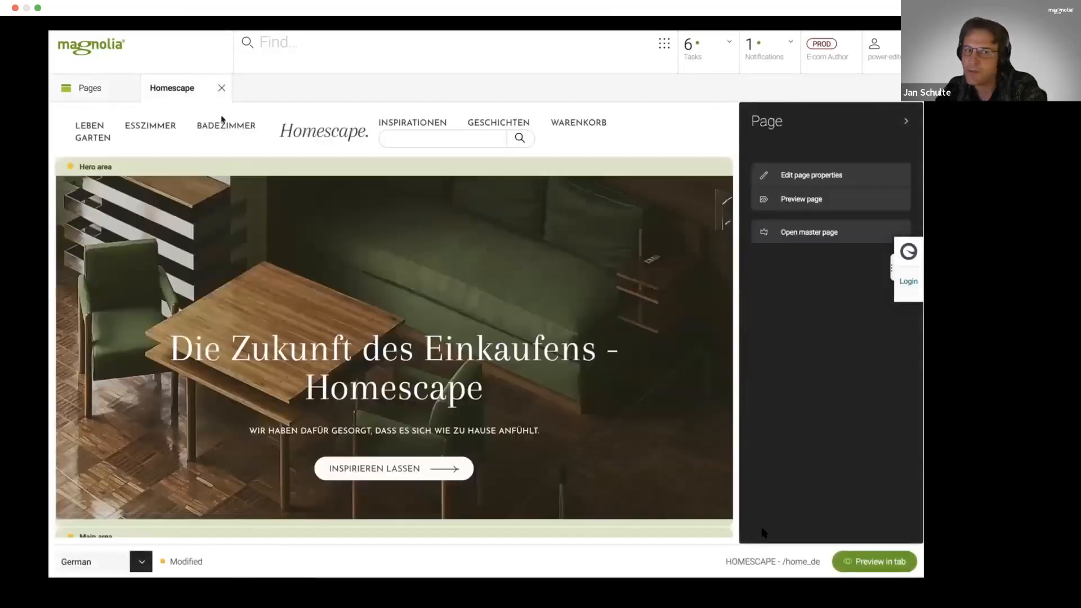
scroll(477, 264, "down", 5)
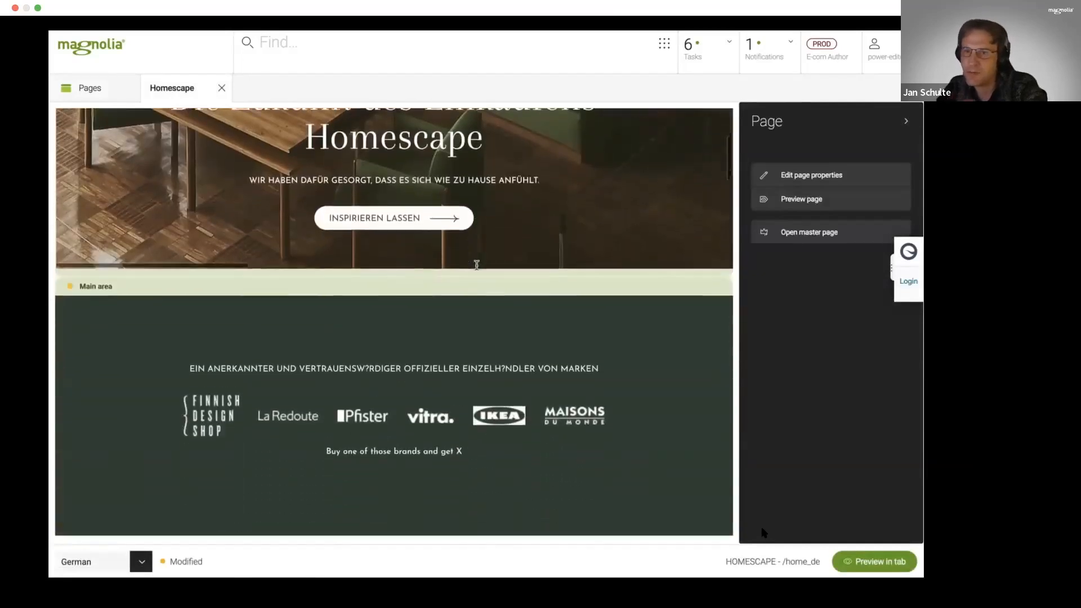
scroll(476, 265, "down", 10)
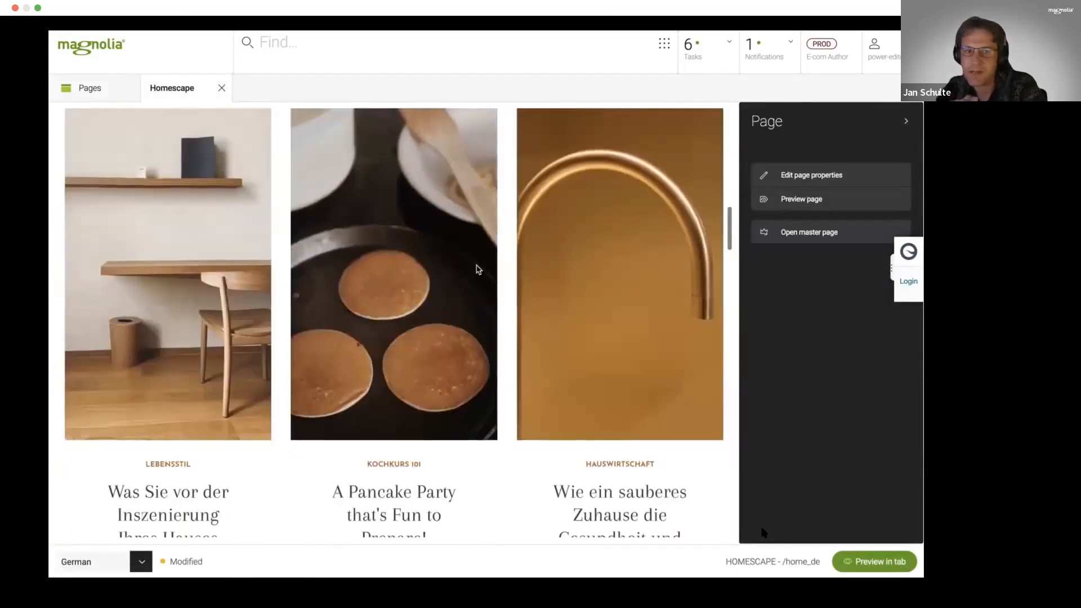
scroll(477, 269, "down", 3)
- Select the section holding the three story cards on the German page to bring up its component actions
scroll(476, 269, "up", 5)
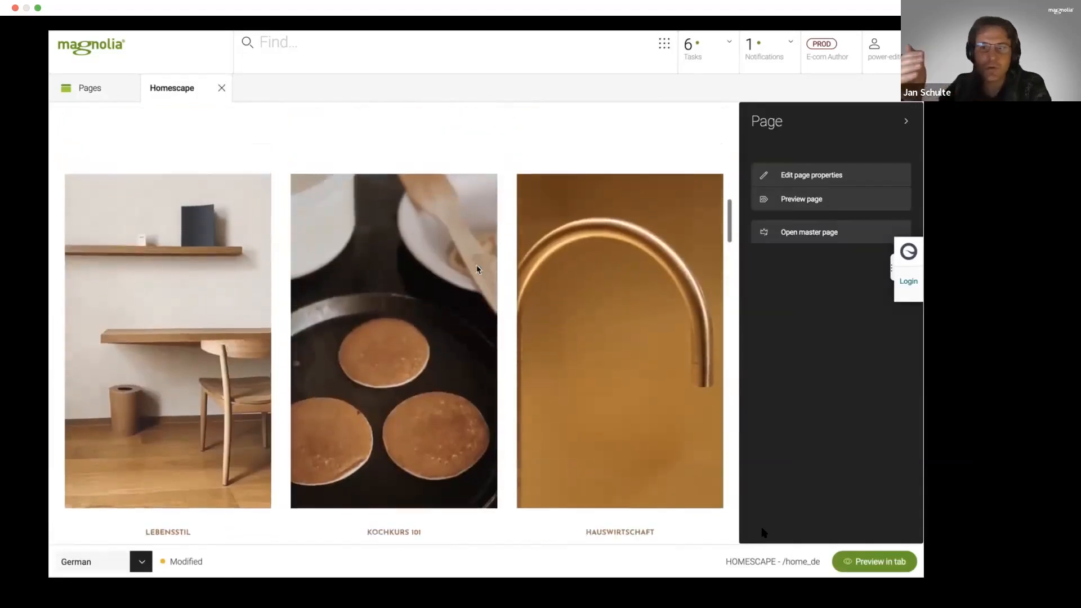
scroll(476, 269, "up", 1)
left_click(396, 181)
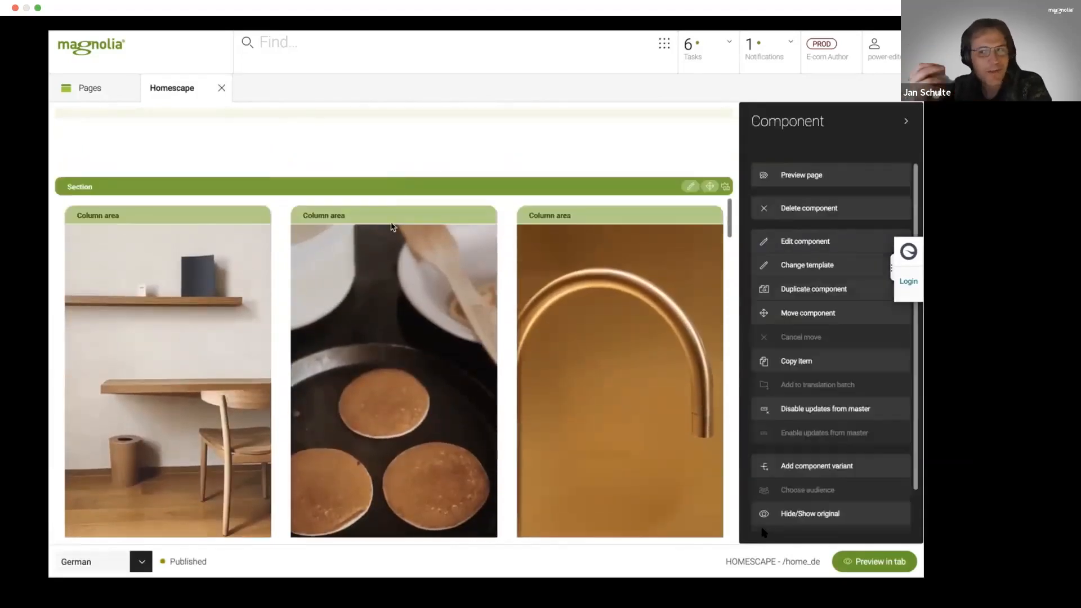
- Toggle the master-update lock on the Title, Lead and Image fields of the faucet card, save the card and close the German page
left_click(389, 215)
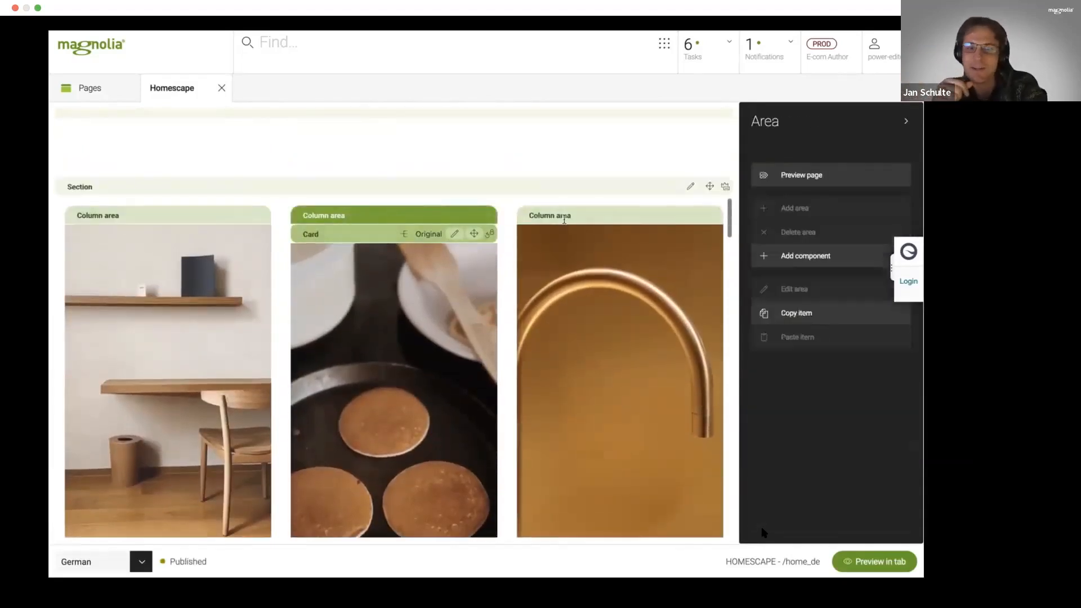
left_click(587, 233)
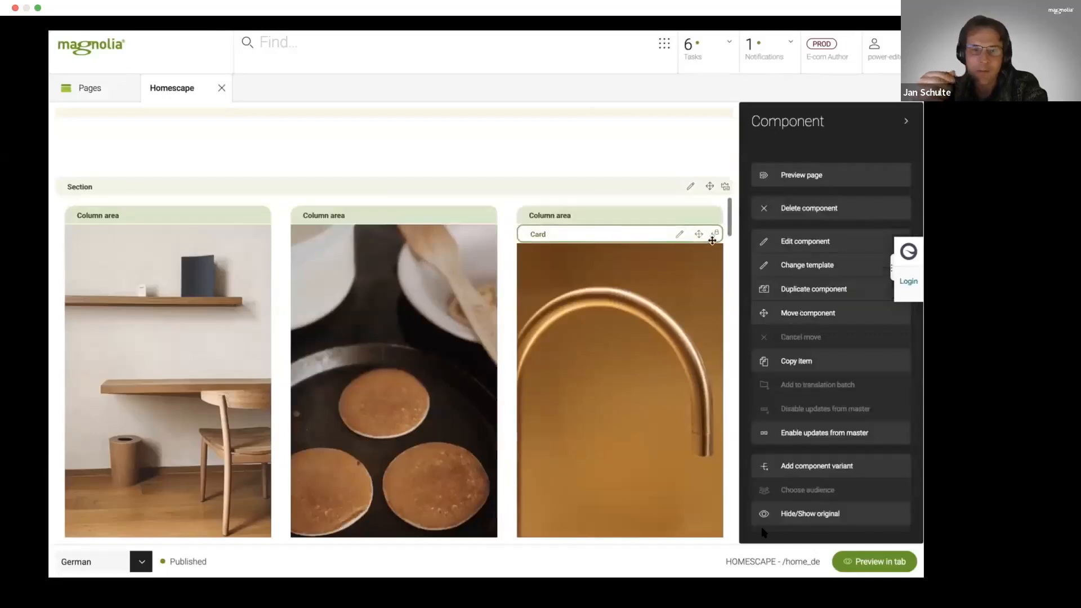
left_click(678, 234)
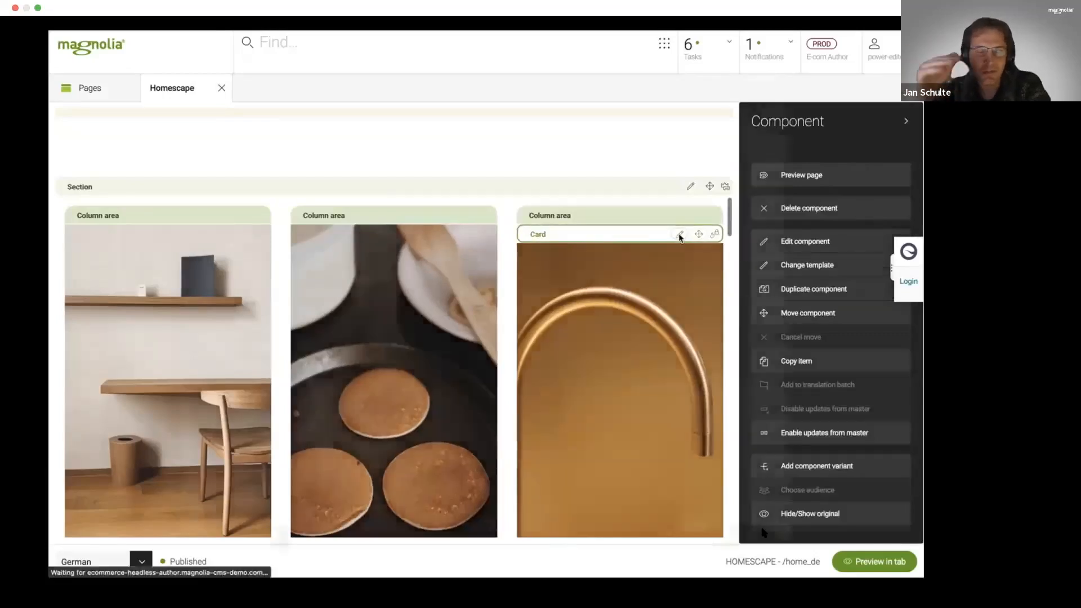
left_click(757, 120)
left_click(758, 153)
left_click(758, 237)
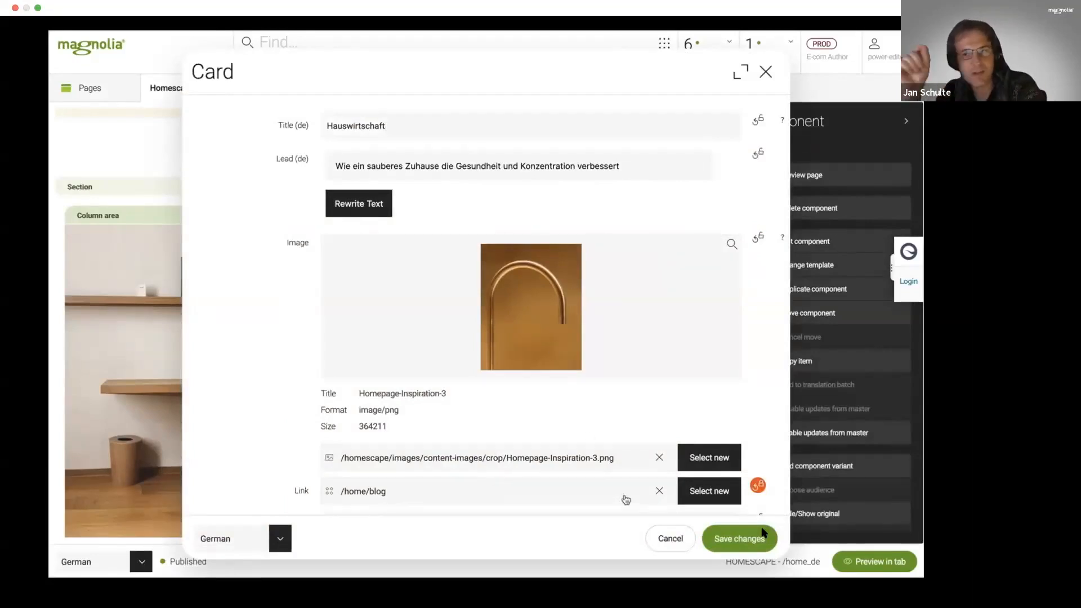
left_click(738, 538)
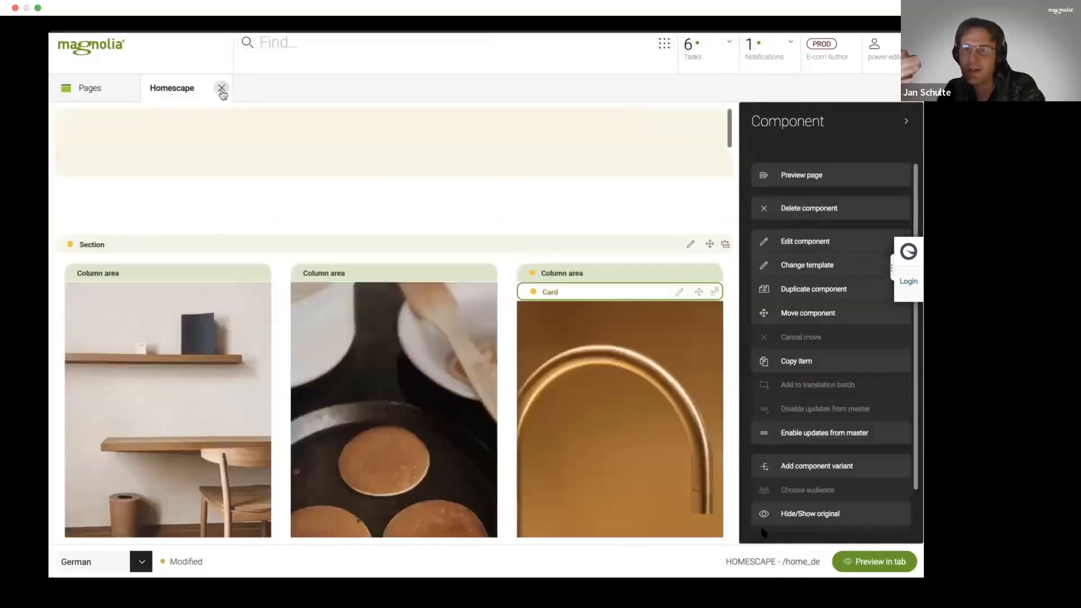
left_click(222, 88)
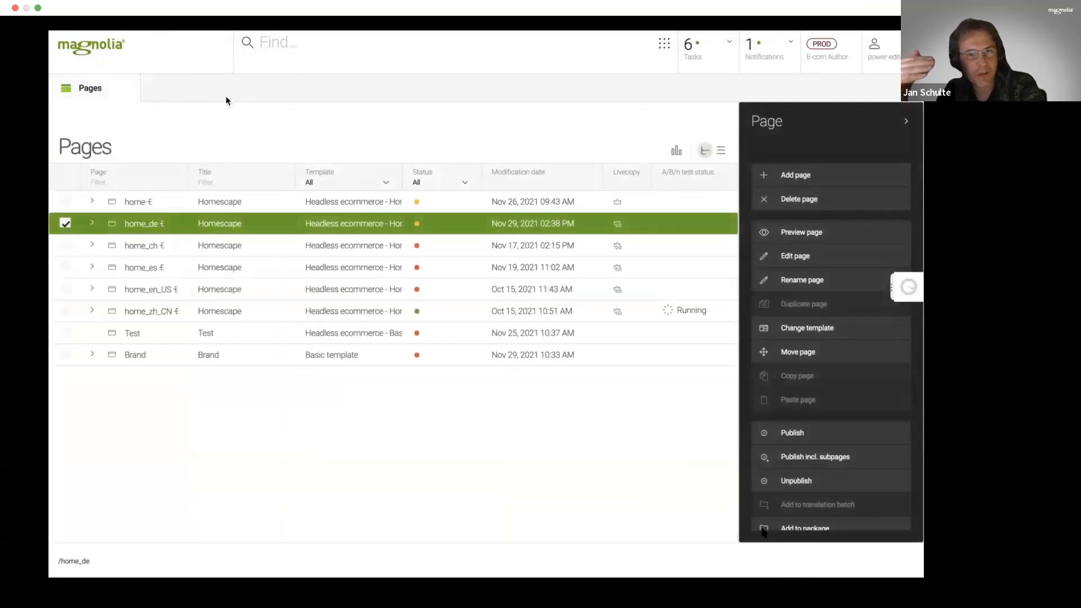
- Push the master changes of the home page to the /home_ch and /home_es live copies with automatic relinking, without publishing
left_click(197, 202)
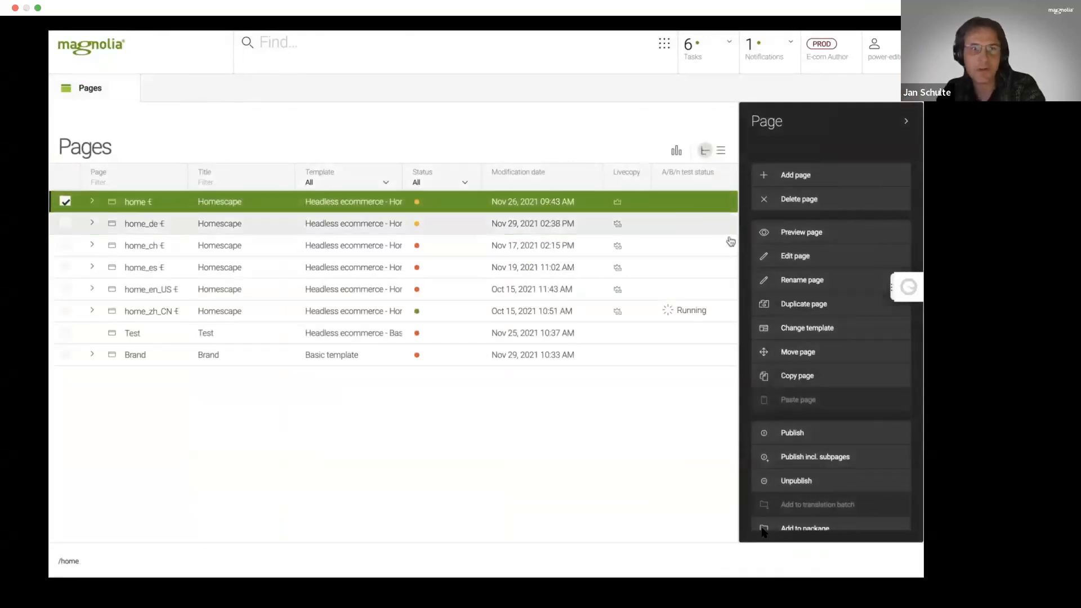
scroll(857, 385, "down", 2)
scroll(857, 385, "down", 3)
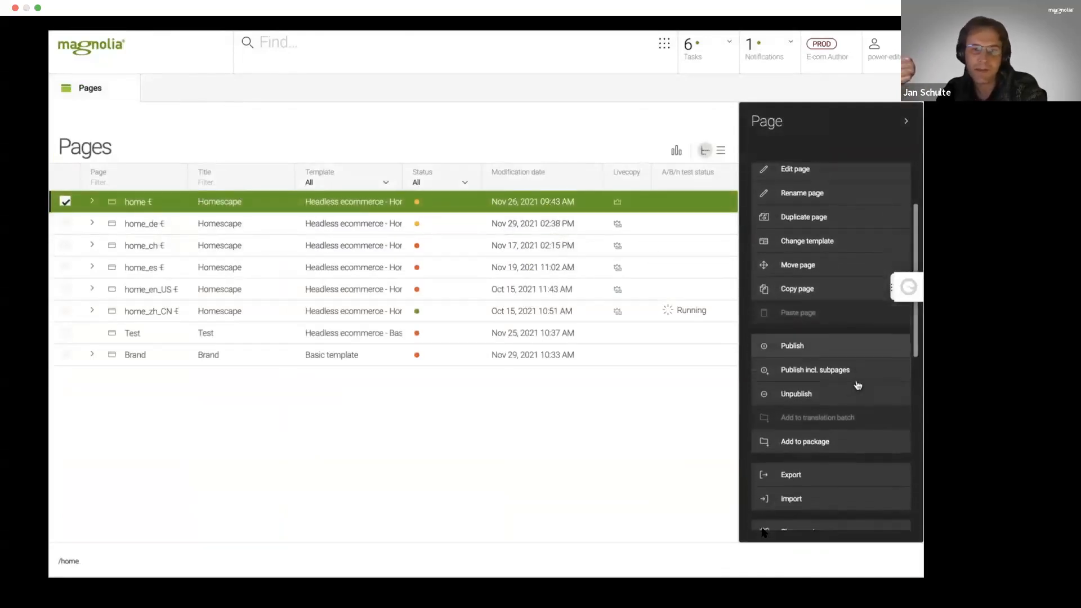
scroll(858, 385, "down", 5)
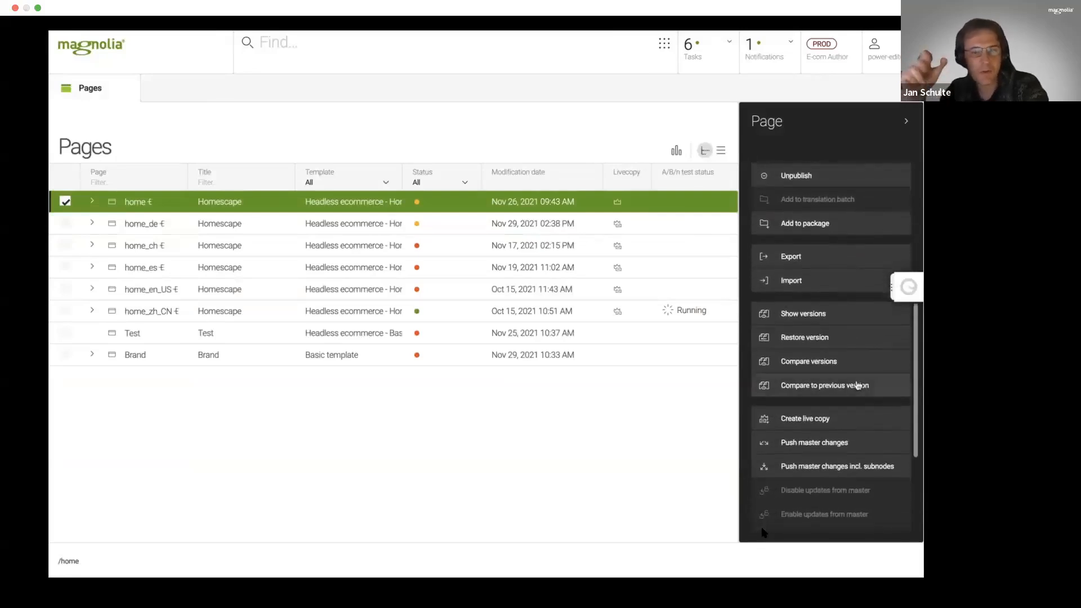
left_click(816, 445)
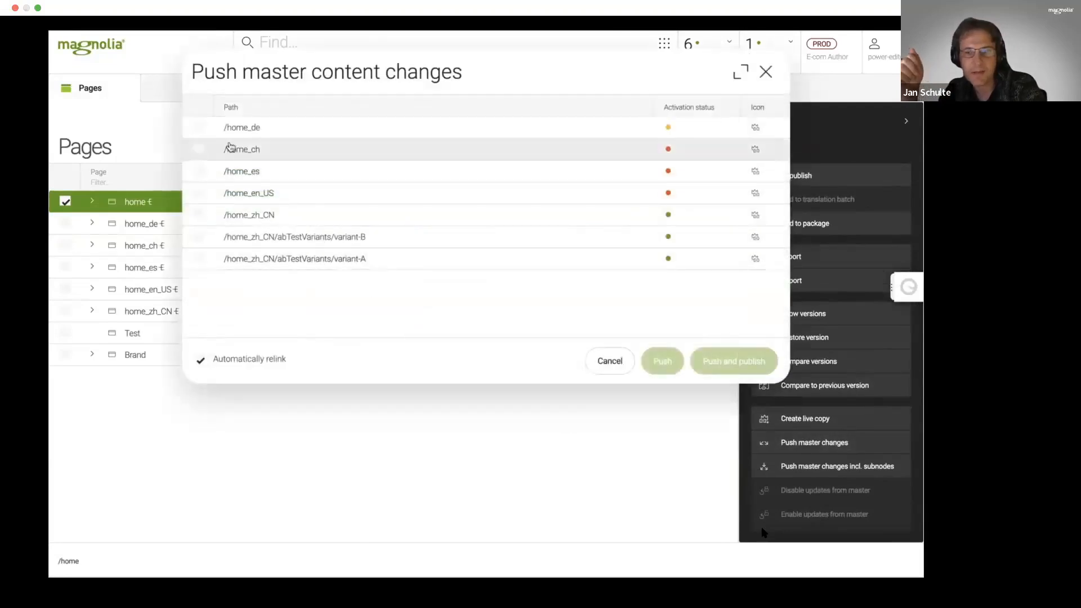
left_click(201, 148)
left_click(202, 171)
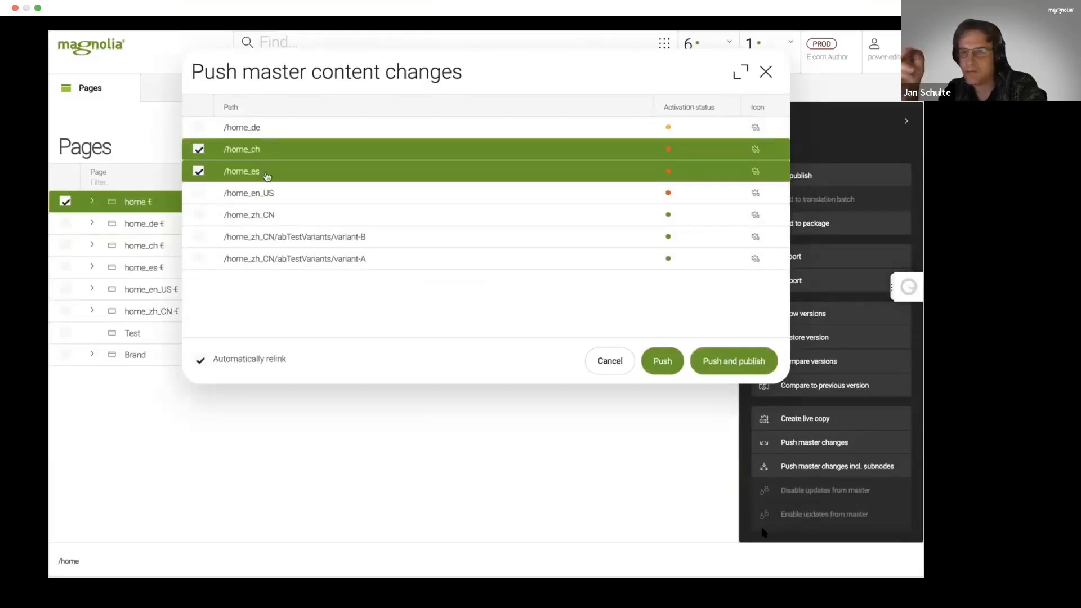
left_click(658, 360)
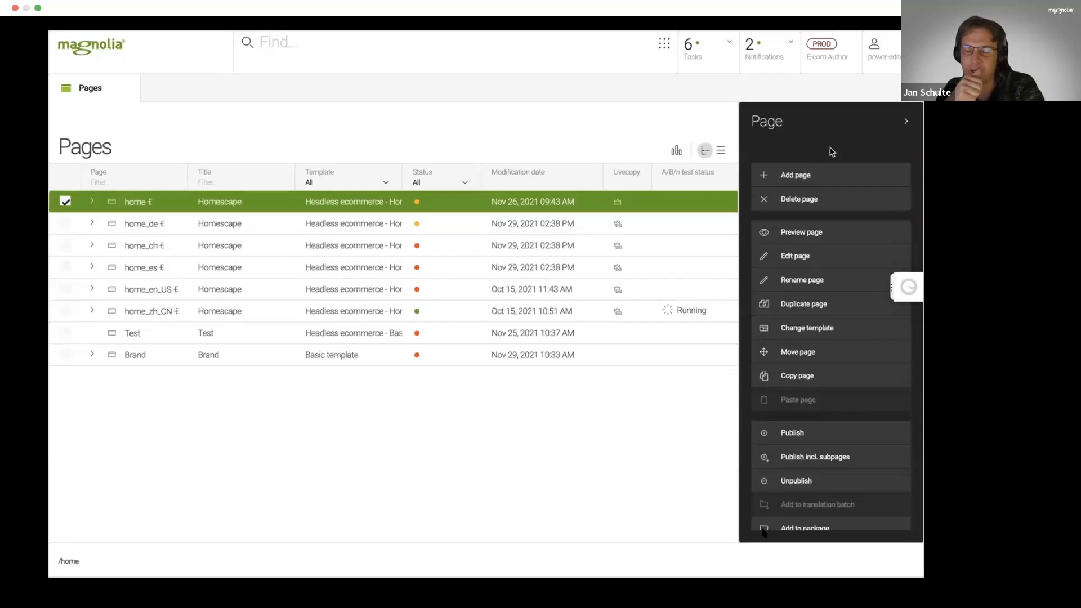
- Open the Inspirations app, preview the article on choosing the best pillow and close the preview
left_click(667, 45)
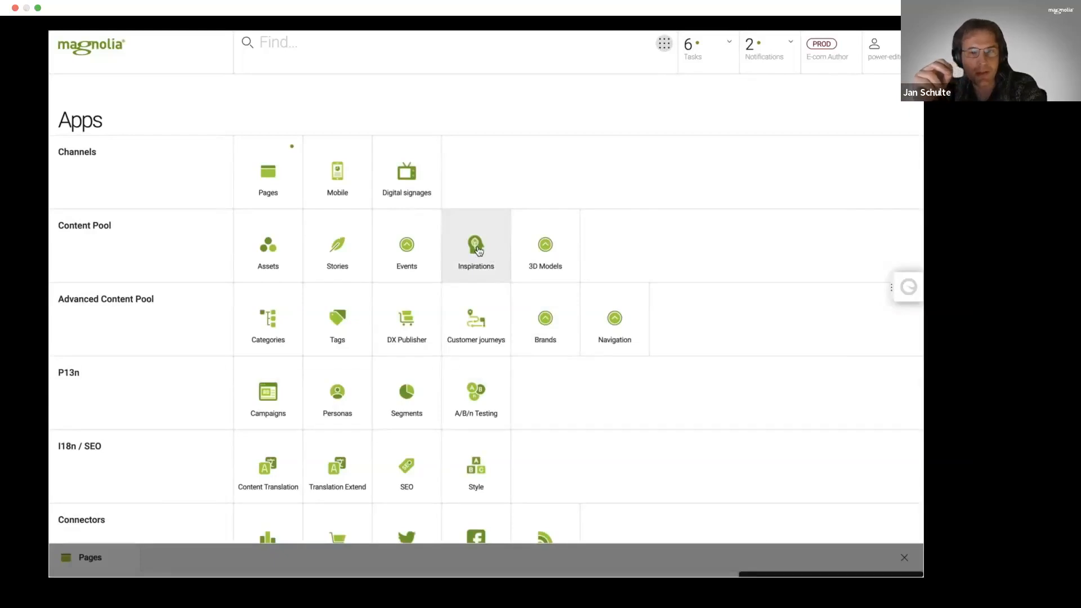
mouse_move(702, 521)
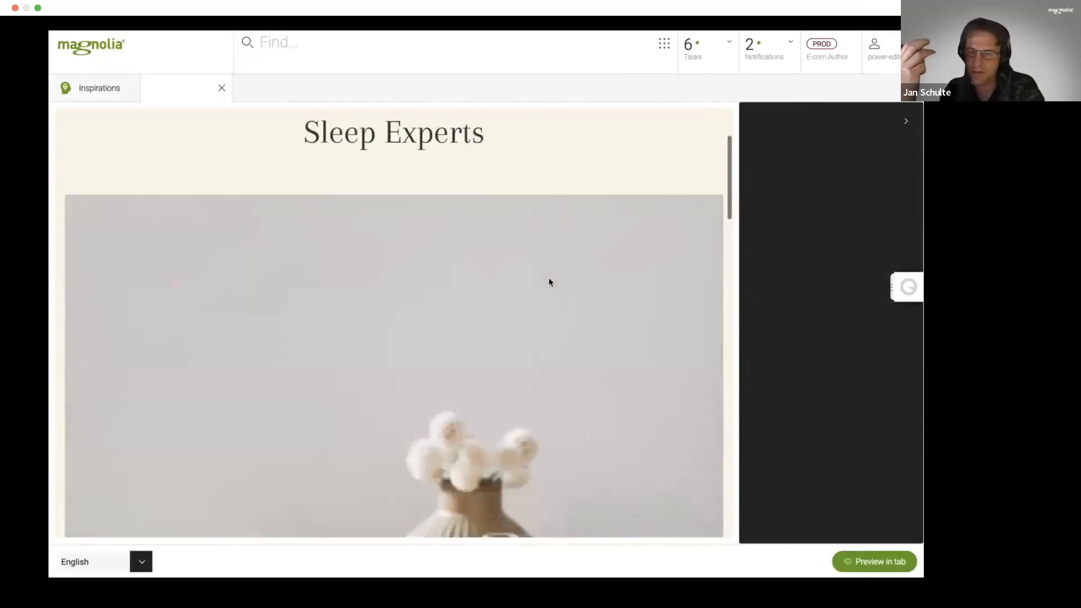
left_click(221, 88)
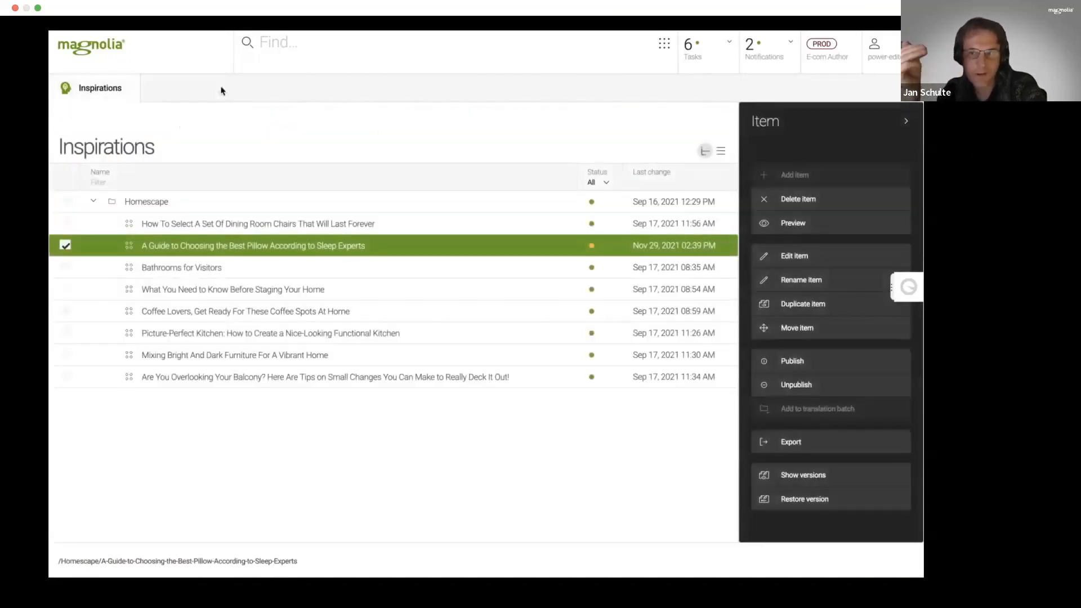
- Open the article A Guide to Choosing the Best Pillow According to Sleep Experts and examine its main fields and product cards
double_click(242, 246)
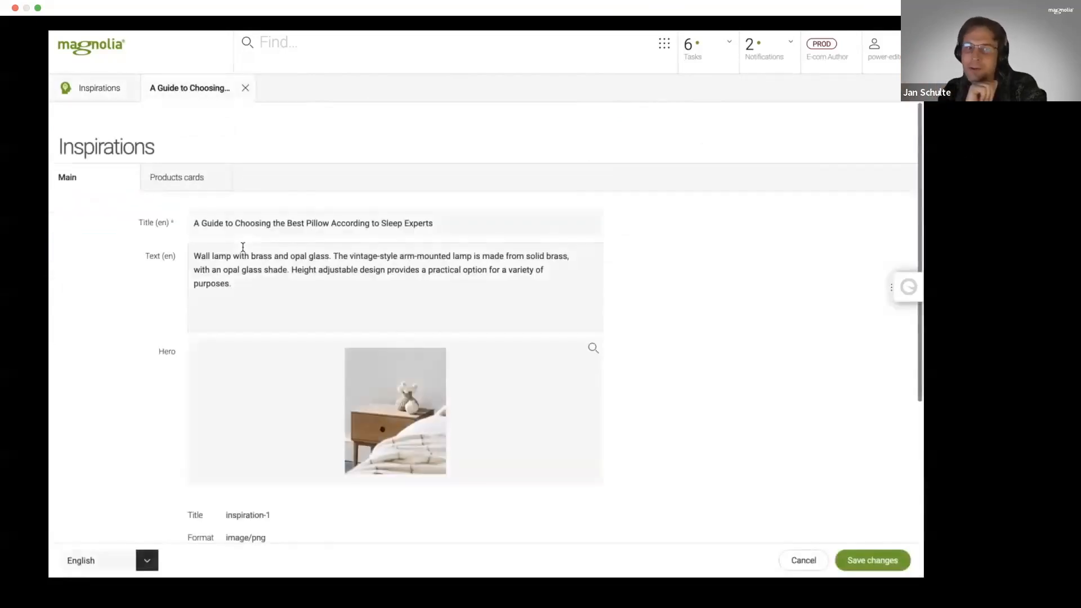
scroll(243, 248, "down", 4)
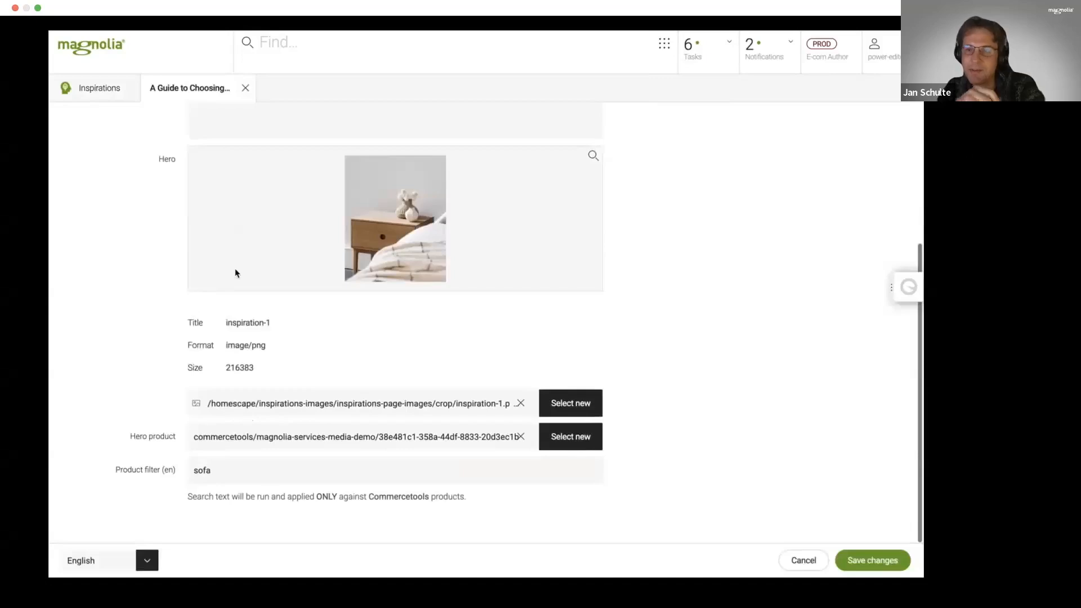
scroll(235, 268, "up", 4)
left_click(179, 177)
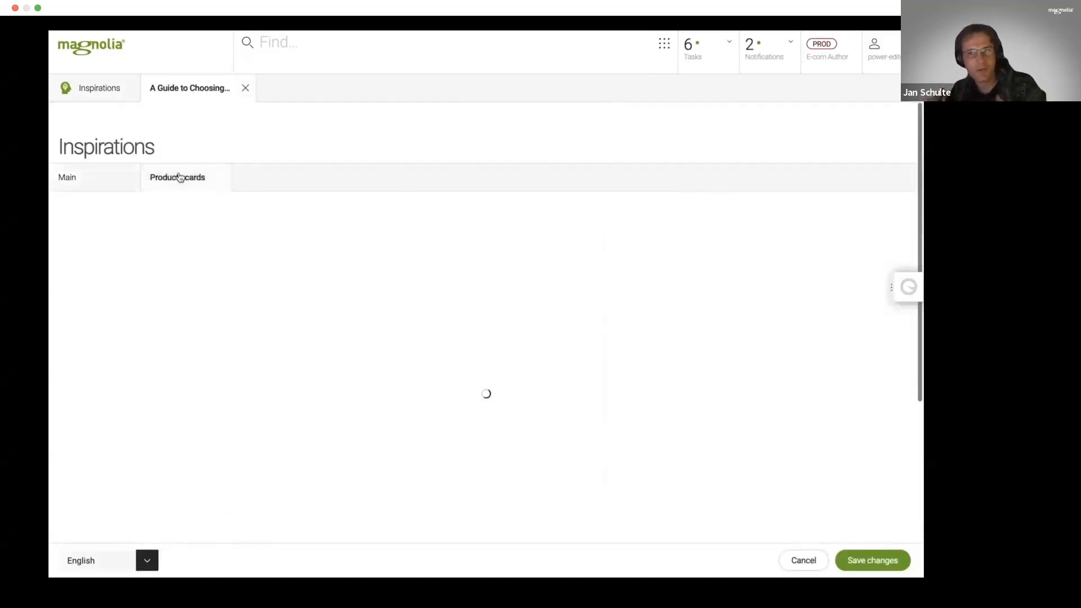
scroll(219, 306, "down", 1)
scroll(219, 306, "down", 6)
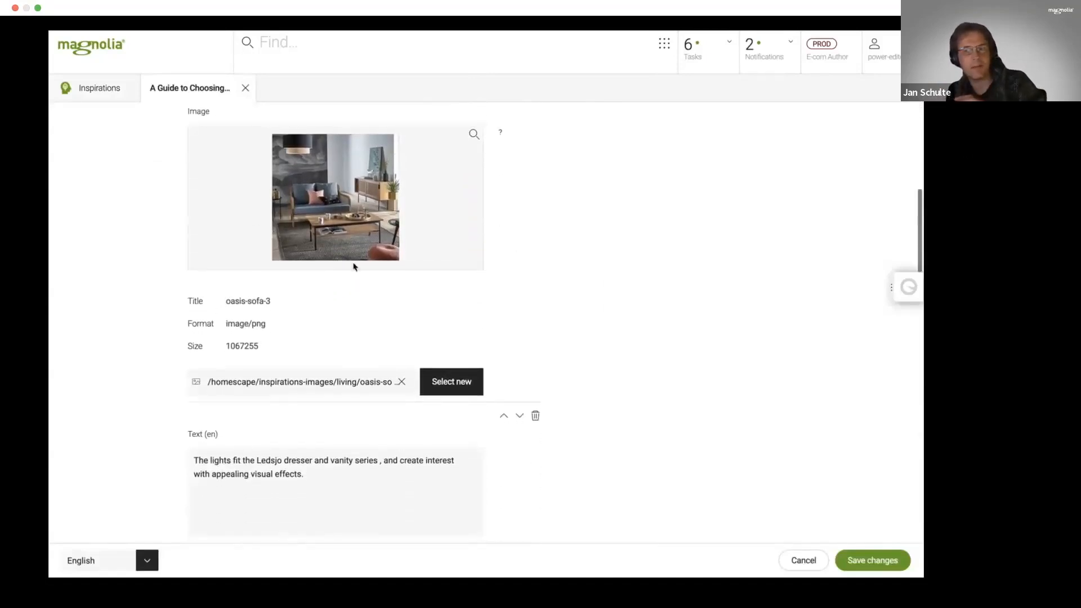
- Review the languages offered for the pillow article without switching, and close the article unchanged
left_click(147, 559)
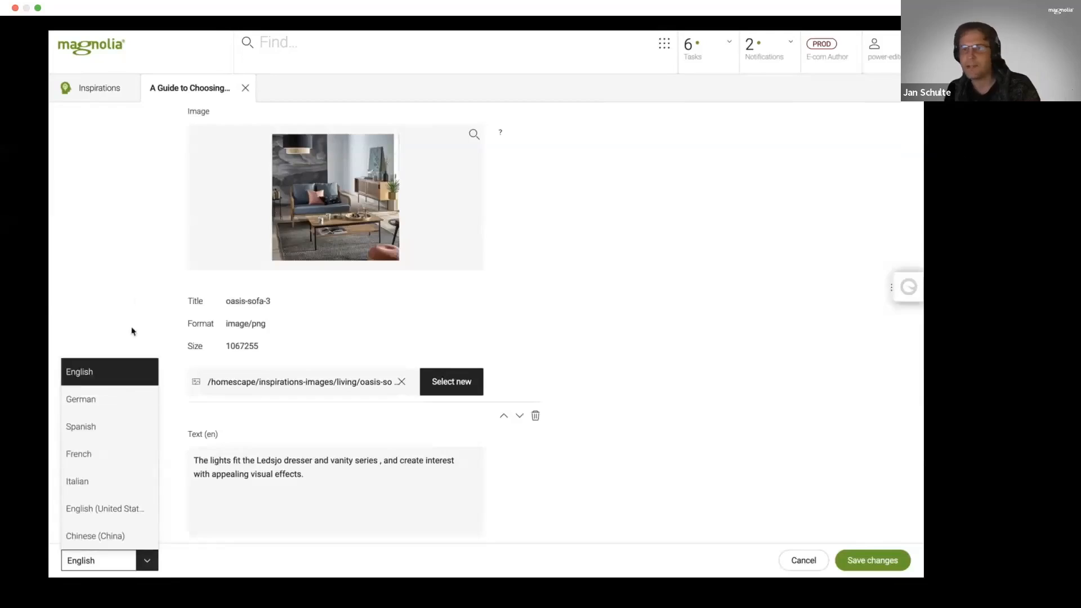
left_click(135, 286)
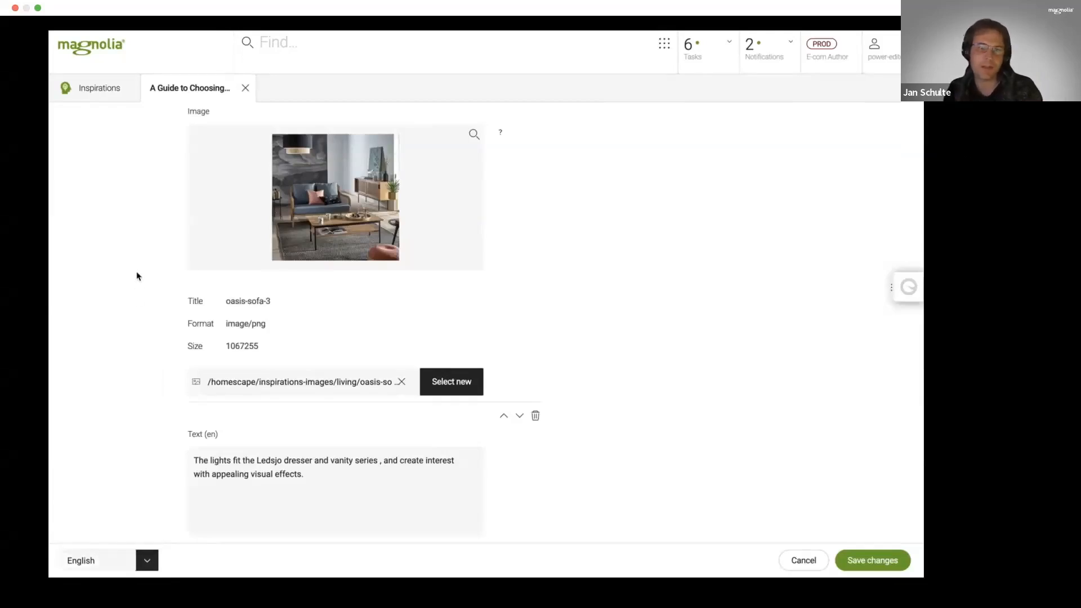
left_click(245, 87)
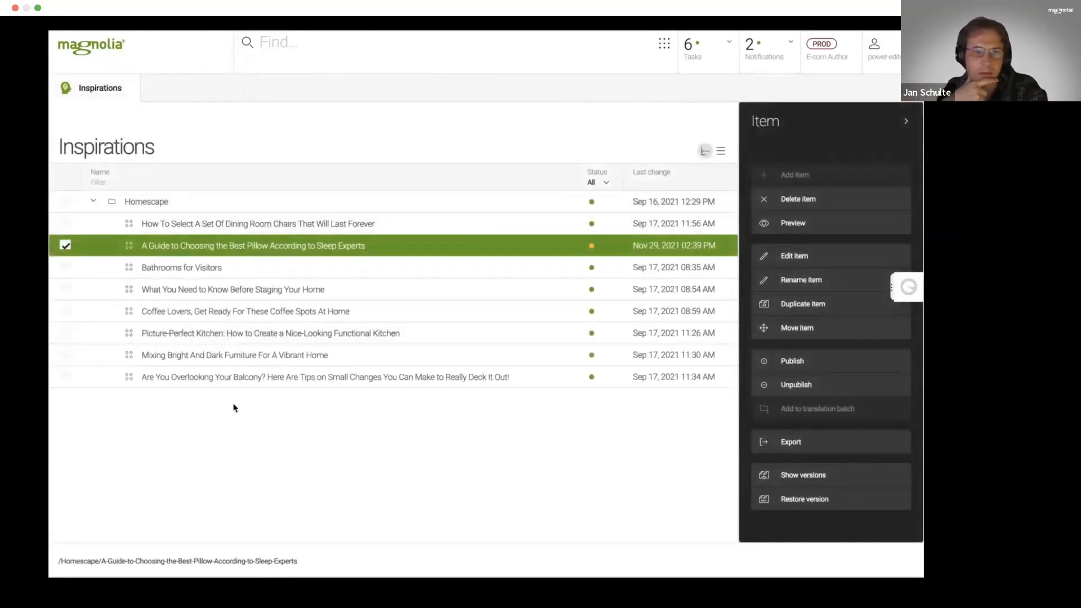
- Switch to the Stories app, open the story A Pancake Party That's Fun to Prepare and look through its content blocks
left_click(664, 47)
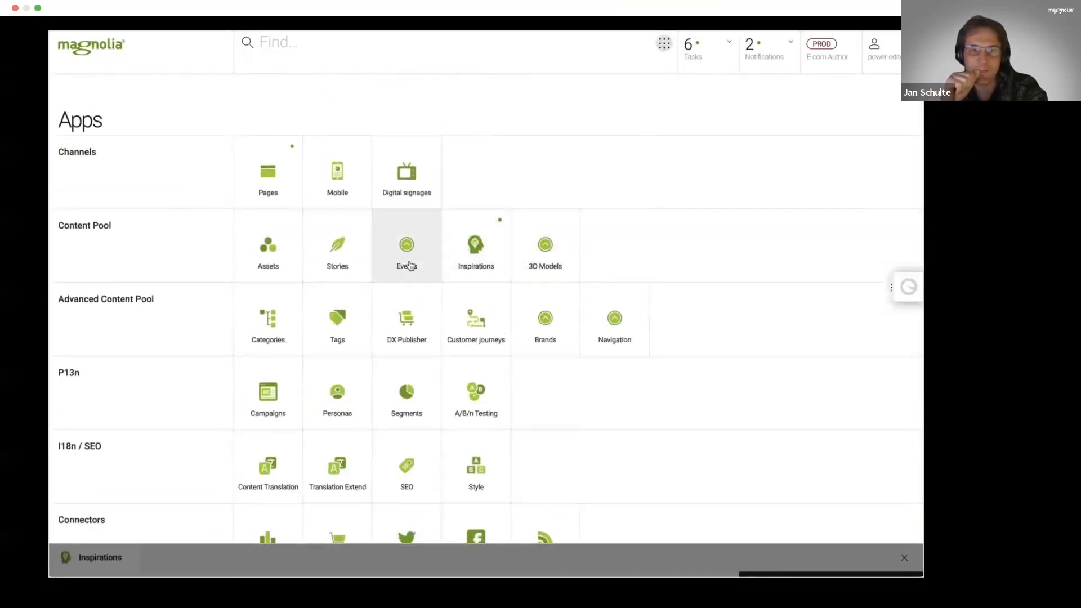
left_click(345, 254)
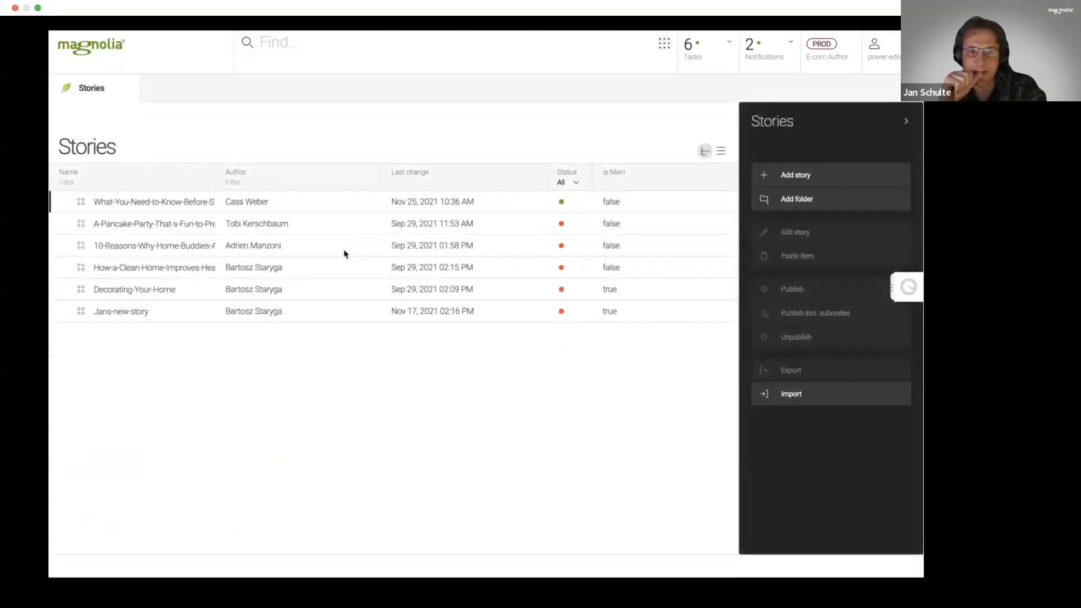
left_click(151, 228)
double_click(153, 229)
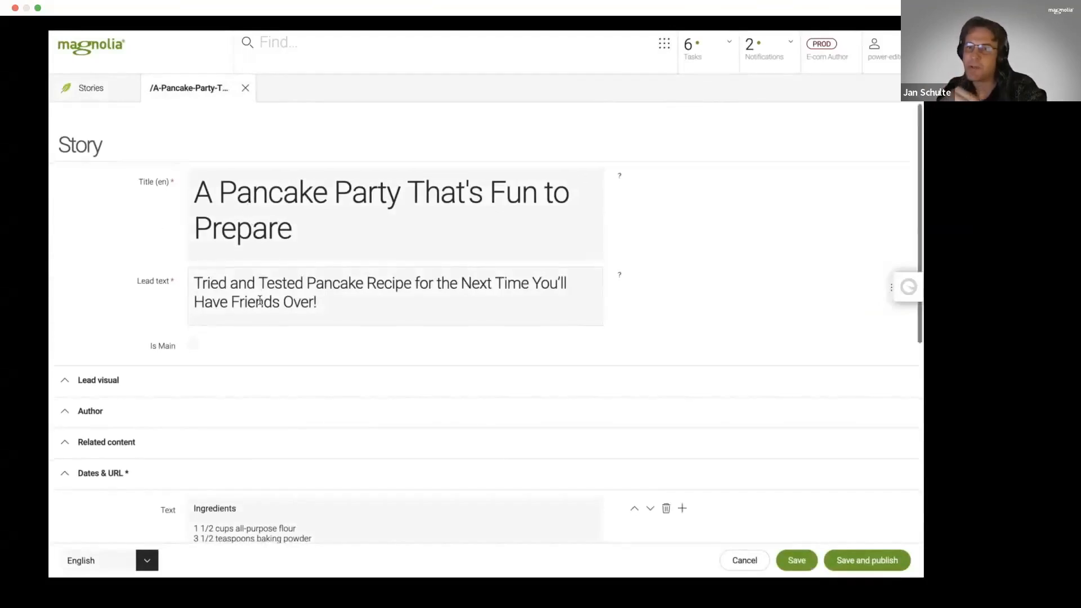
scroll(258, 299, "down", 2)
scroll(261, 304, "down", 3)
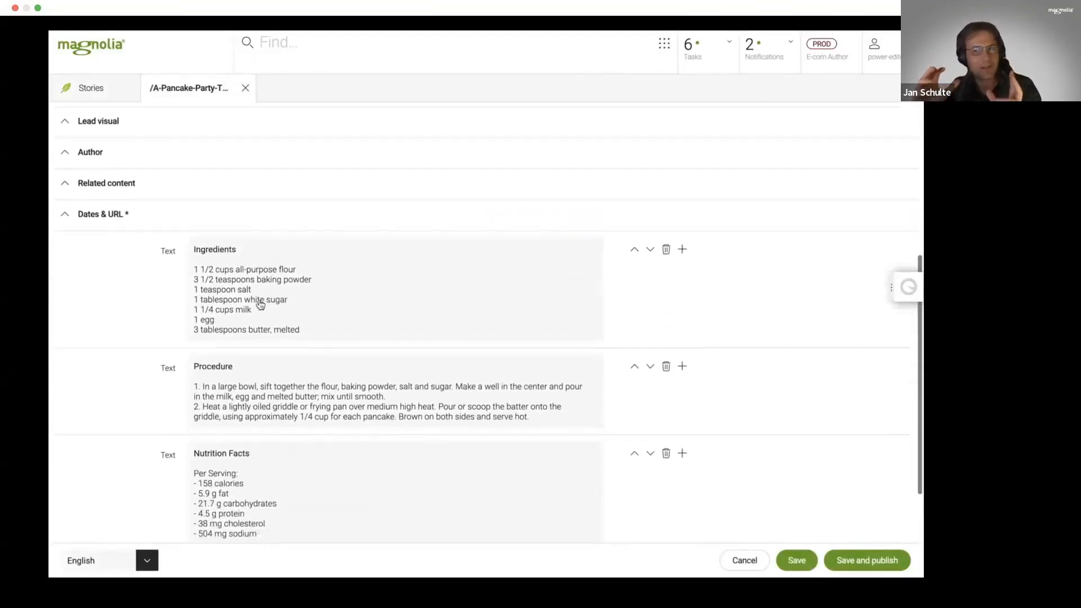
scroll(347, 433, "down", 2)
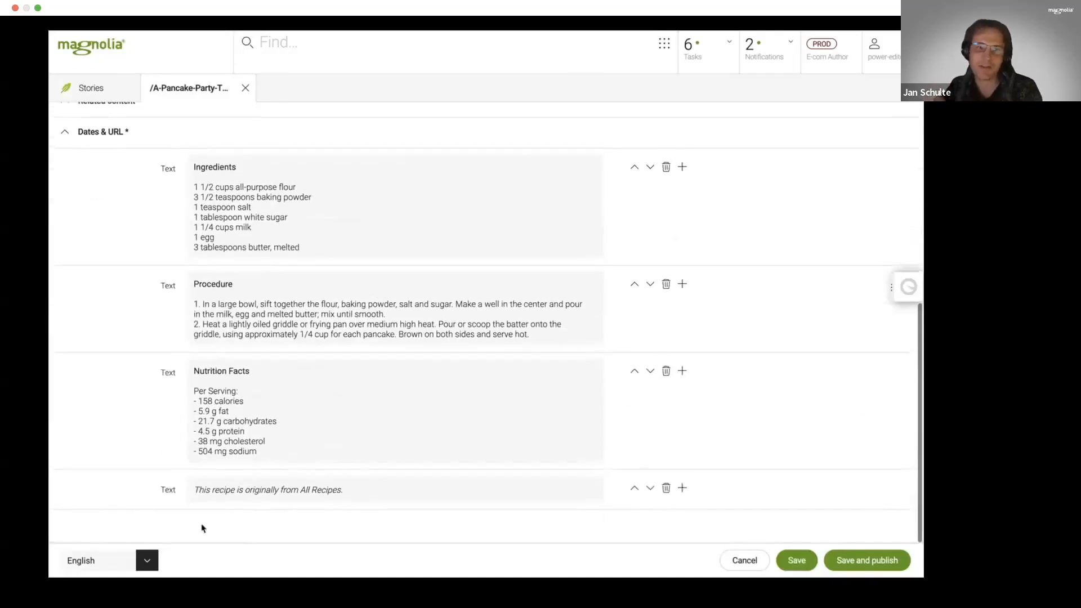
- Review the languages offered for the pancake story without switching, and close the story unchanged
left_click(150, 559)
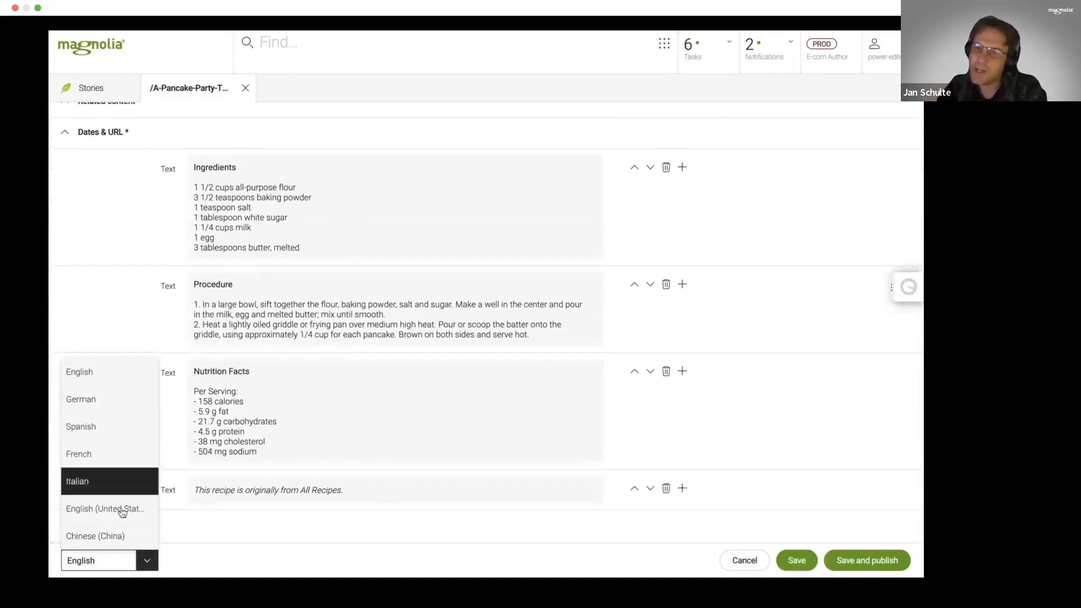
left_click(124, 283)
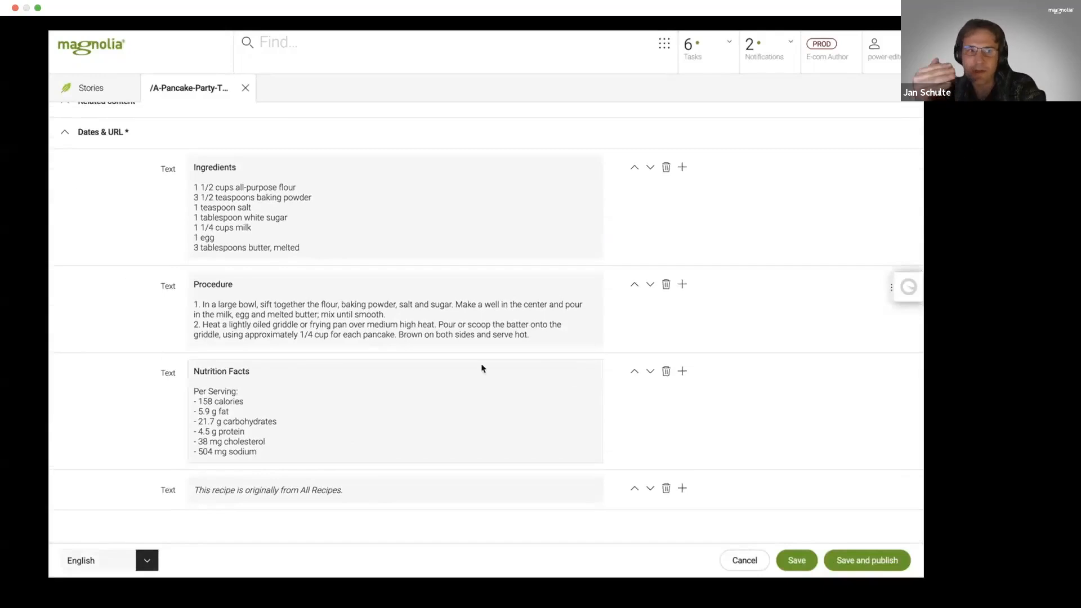
scroll(481, 369, "up", 6)
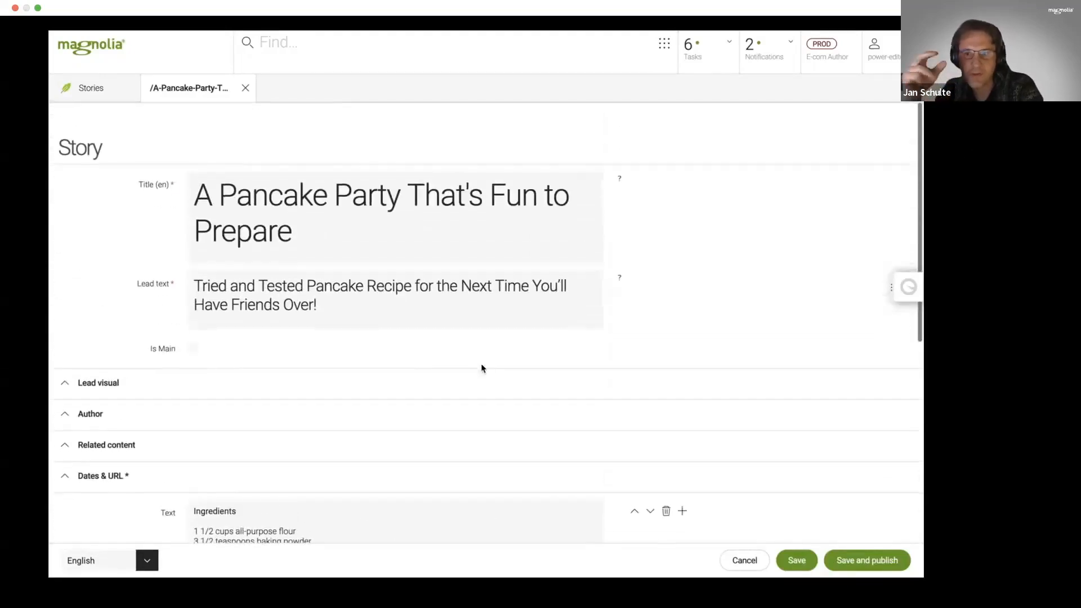
mouse_move(248, 100)
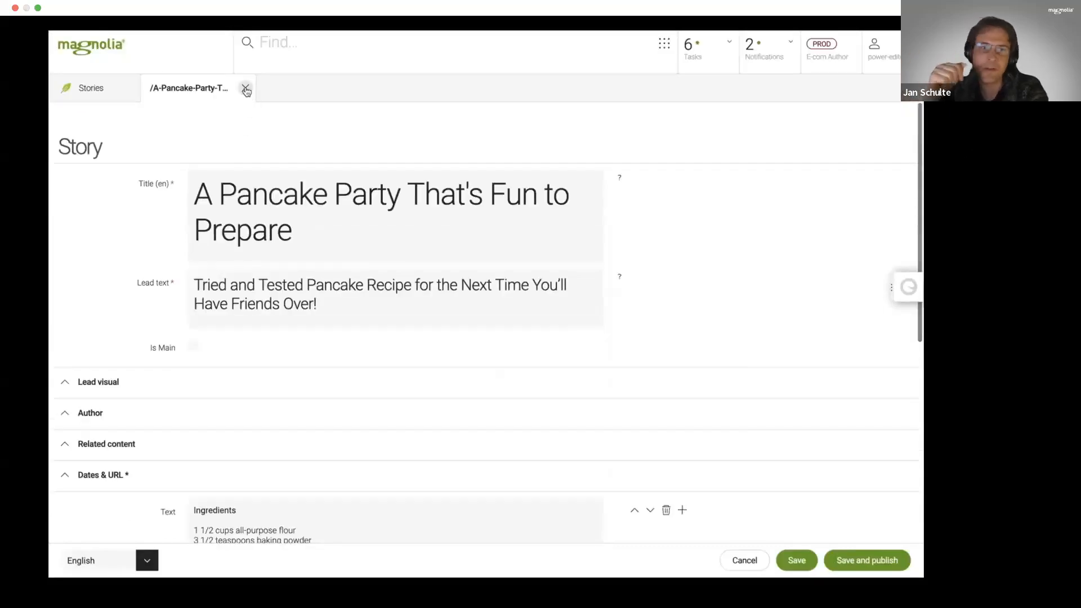
left_click(246, 88)
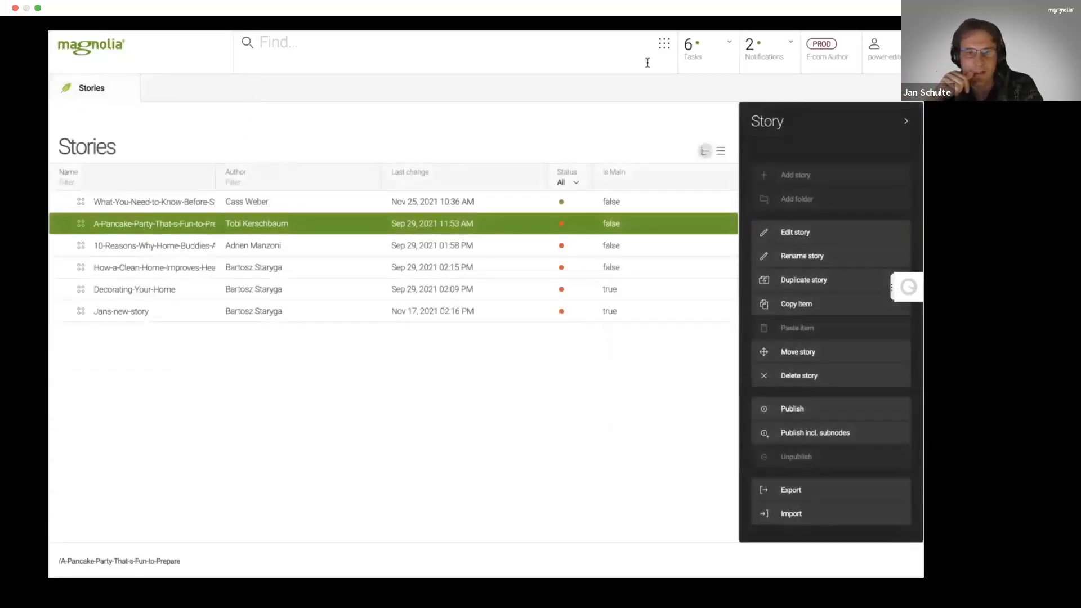
- Switch to the Campaigns app and expand the Christmas campaign to show its creative
left_click(665, 52)
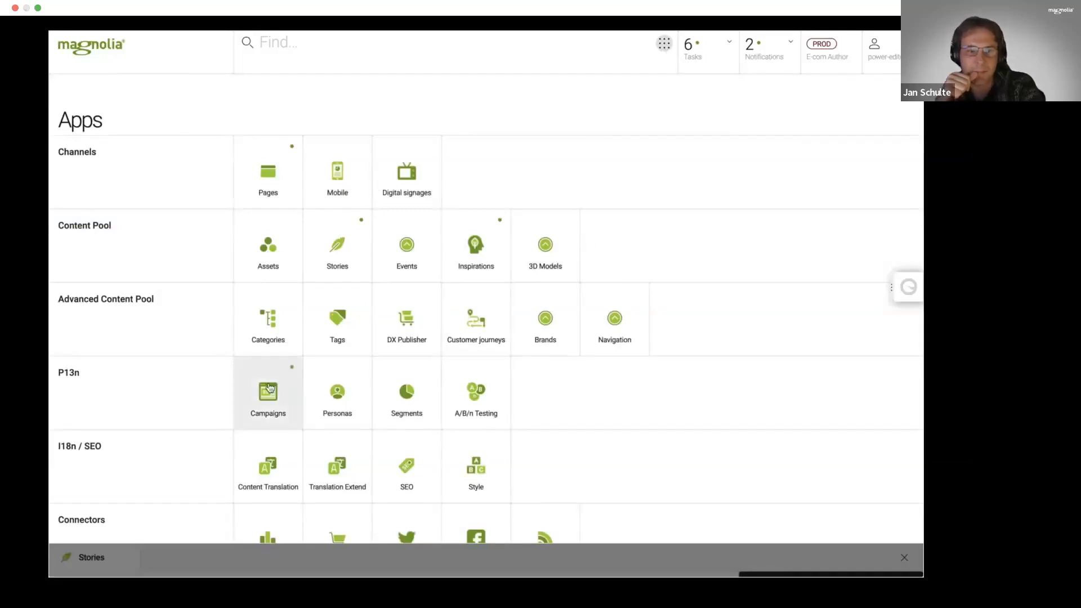
left_click(269, 388)
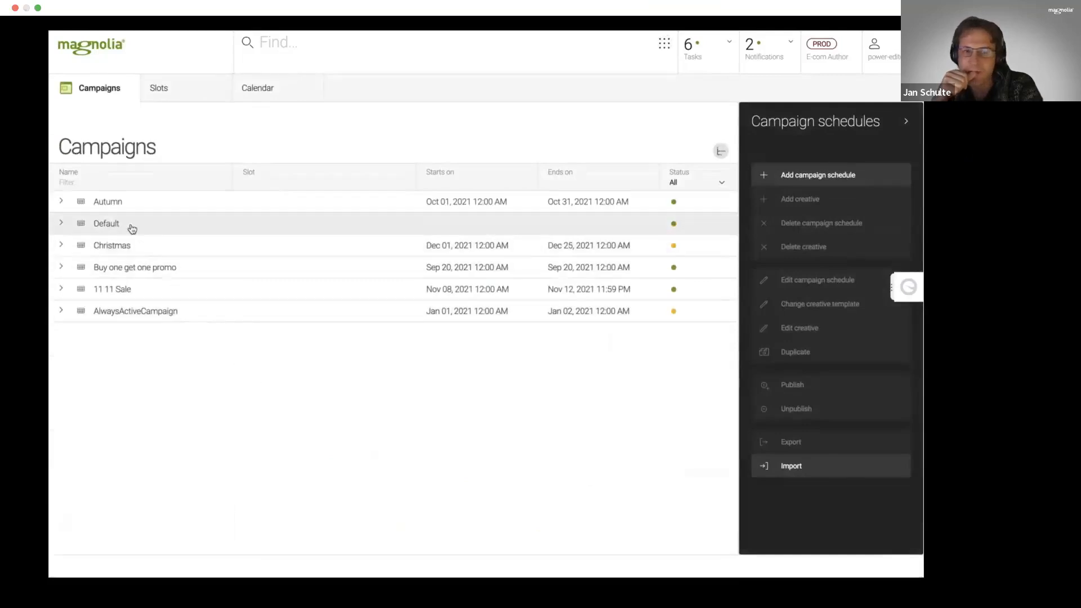
left_click(62, 248)
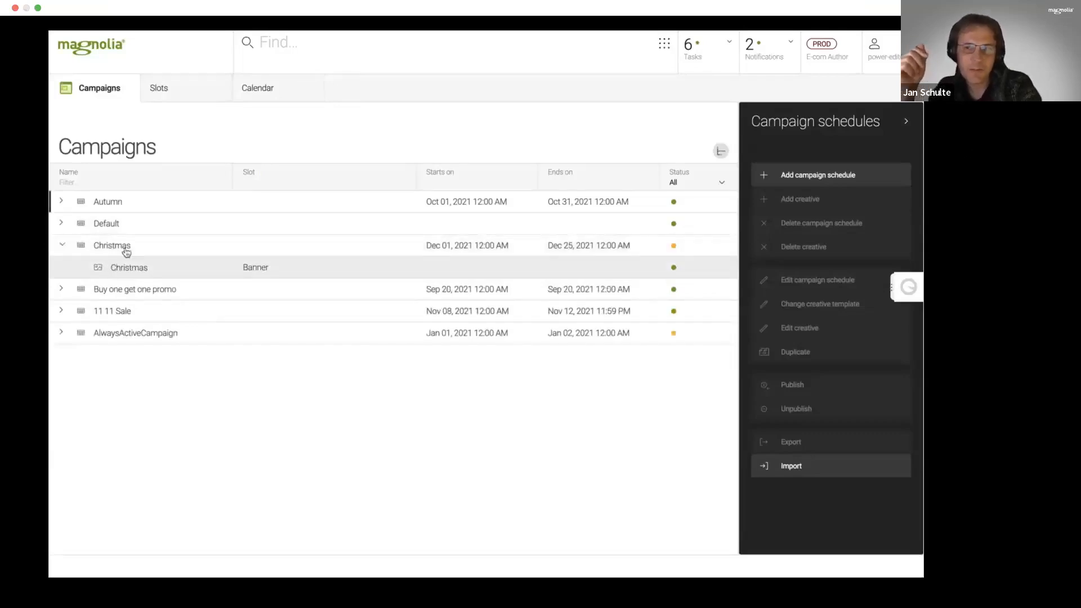
- Review the campaign calendar, and open the Christmas campaign's banner creative for editing
left_click(262, 103)
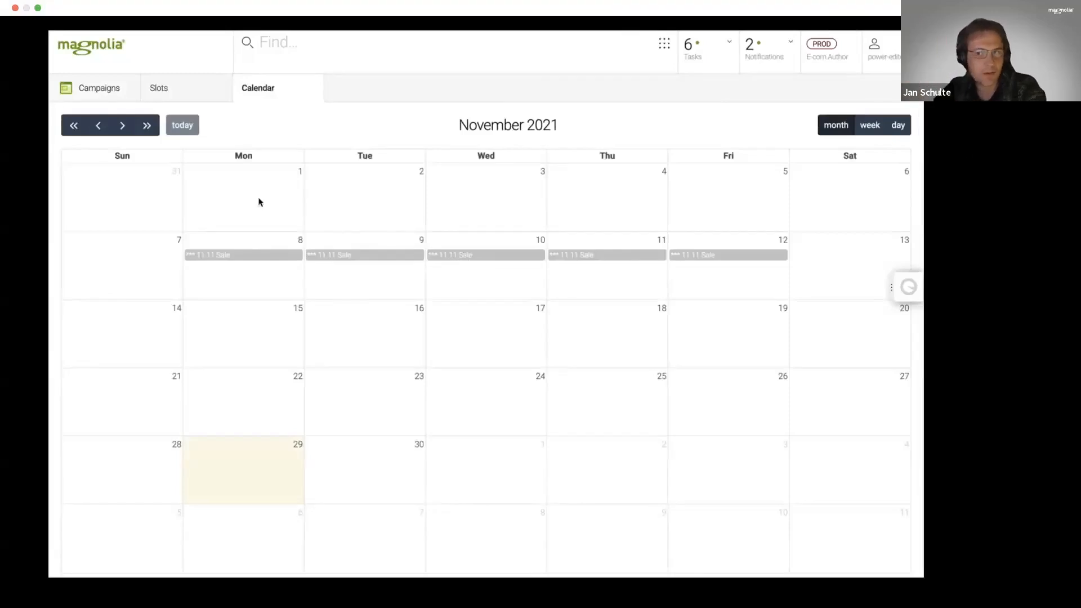
left_click(130, 99)
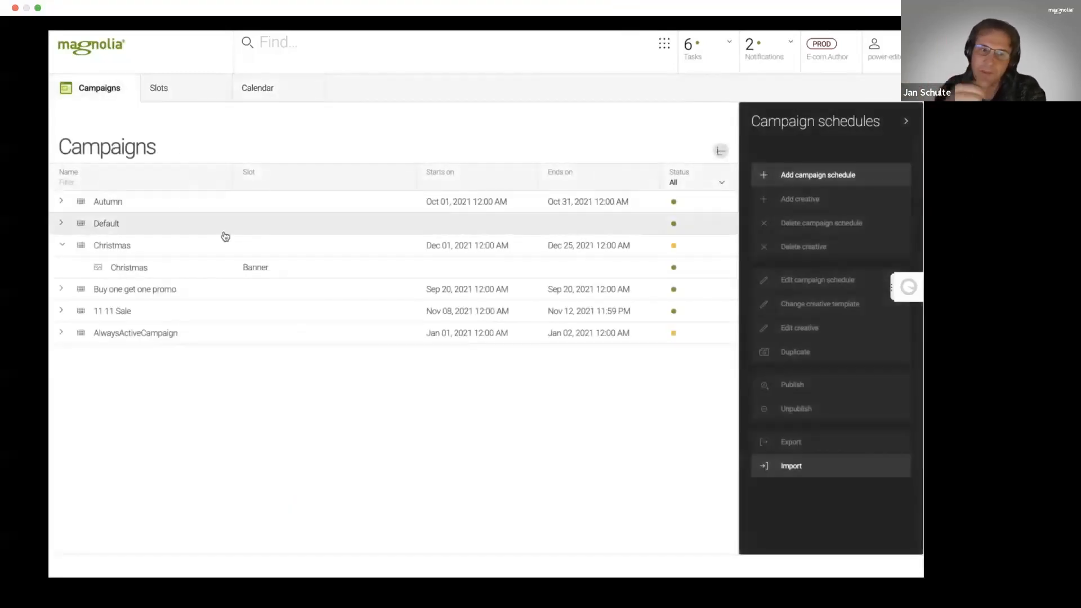
double_click(178, 270)
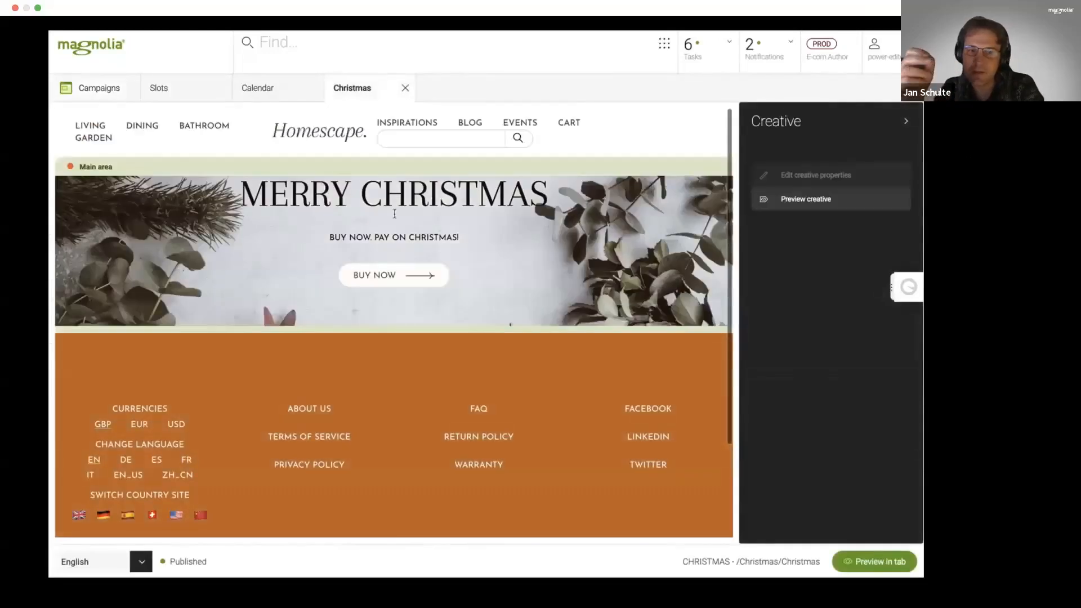
- Add a Section component with 2 columns to the Main area of the Christmas creative
left_click(366, 165)
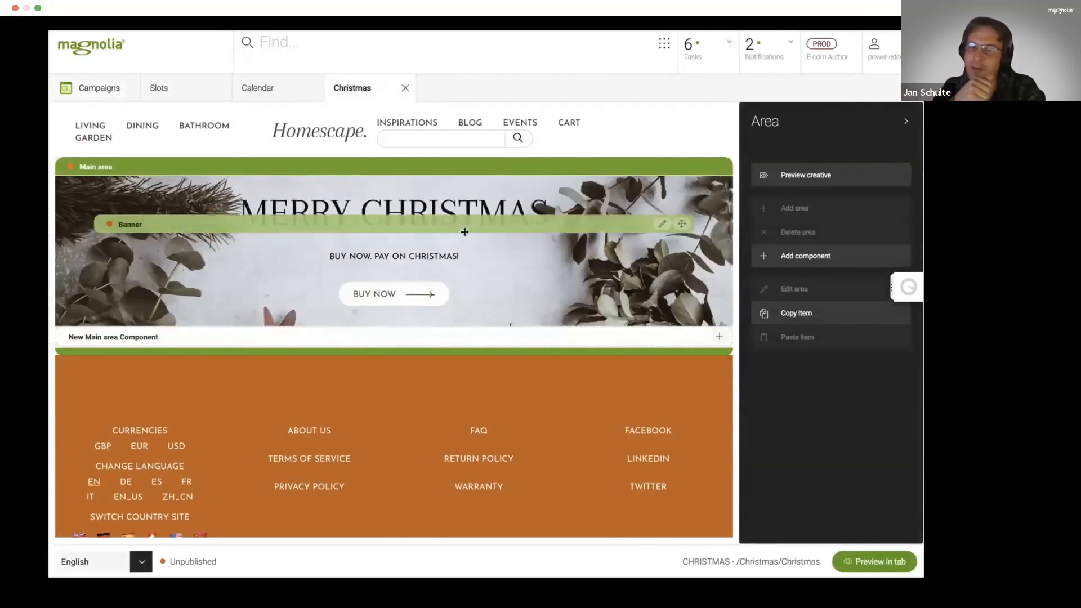
left_click(396, 339)
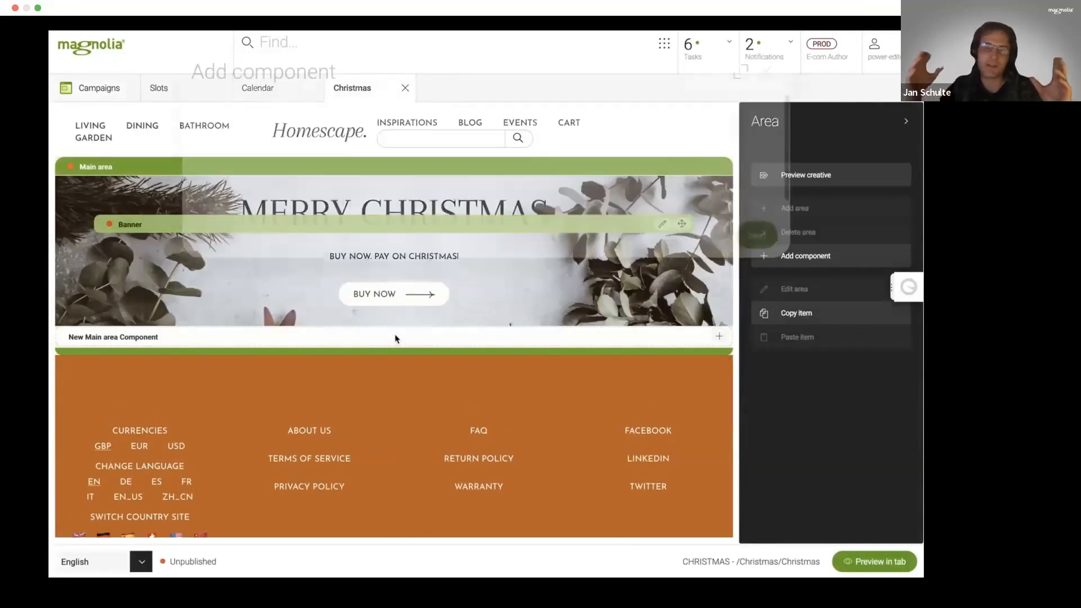
left_click(716, 126)
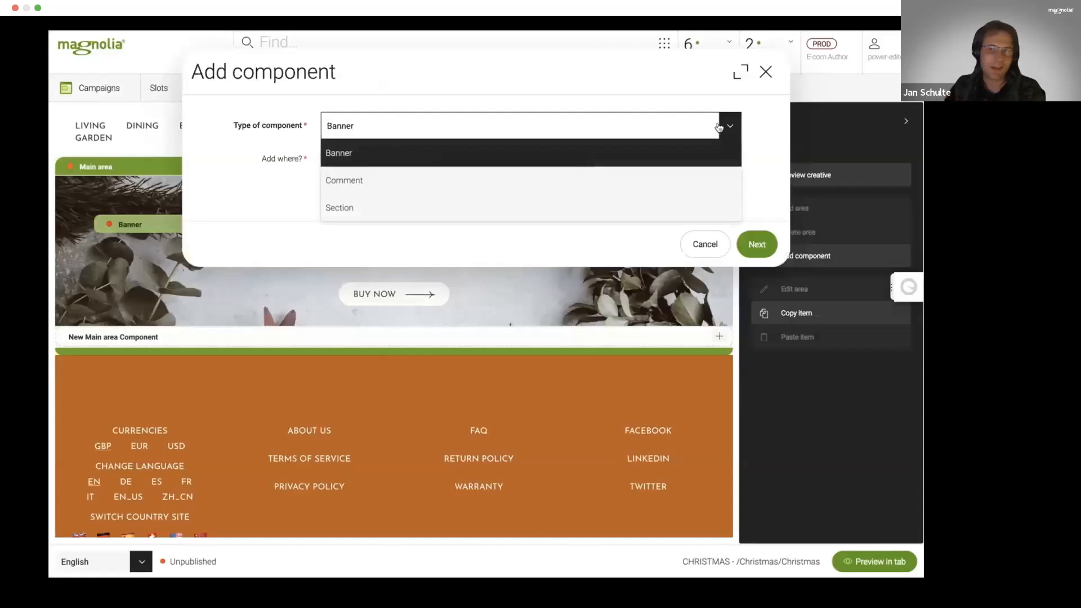
left_click(684, 206)
left_click(759, 244)
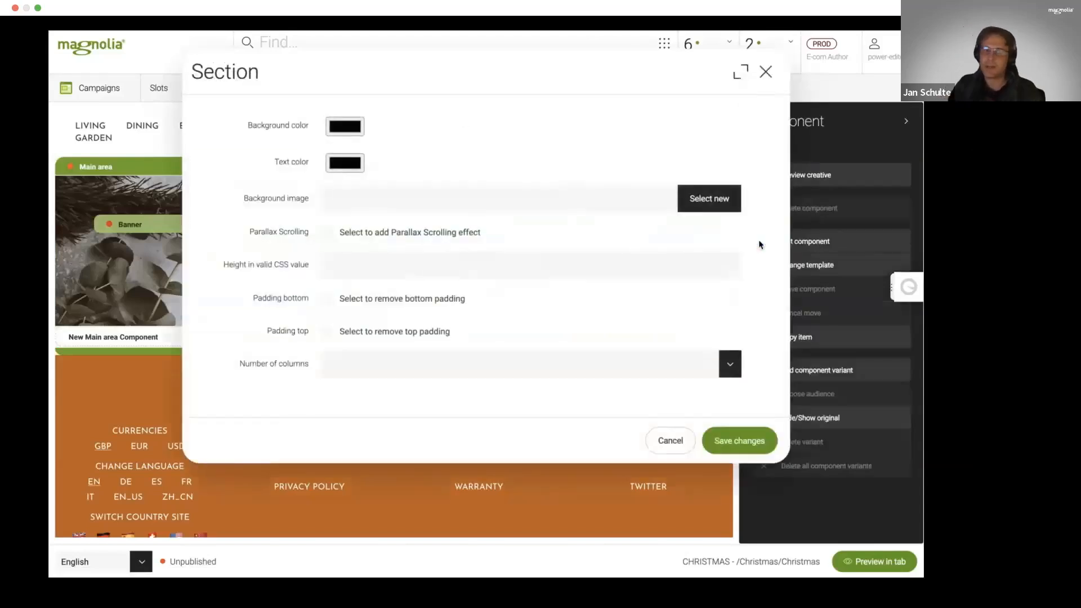
left_click(730, 366)
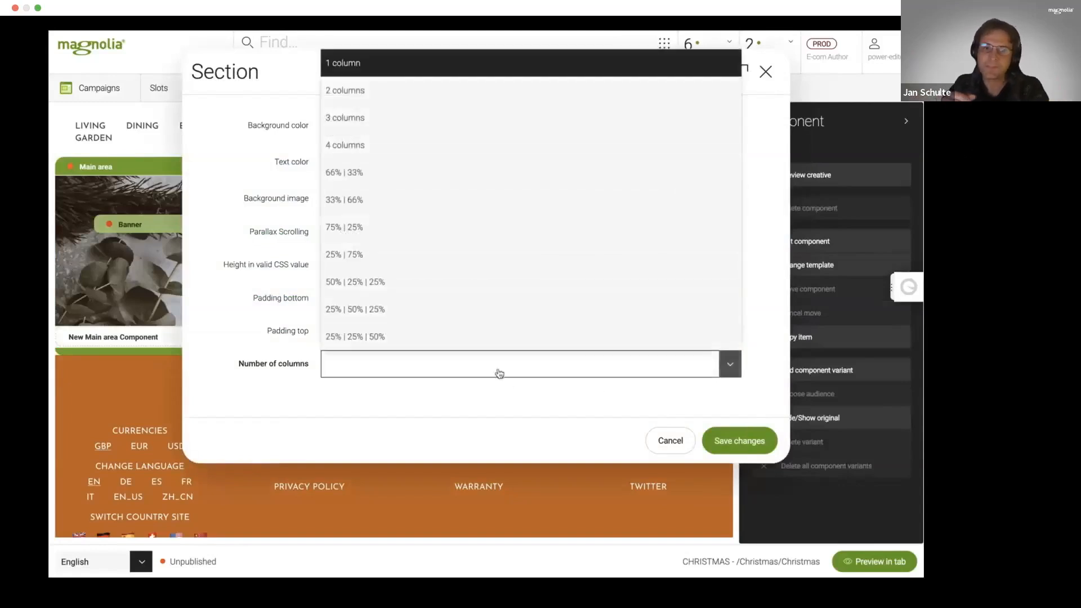
left_click(395, 94)
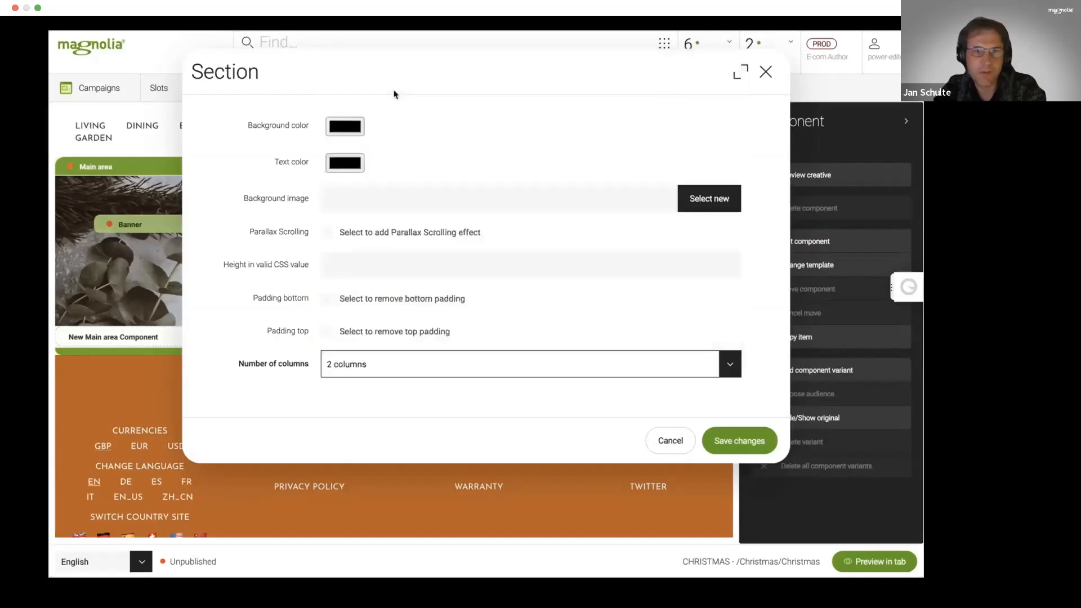
left_click(752, 441)
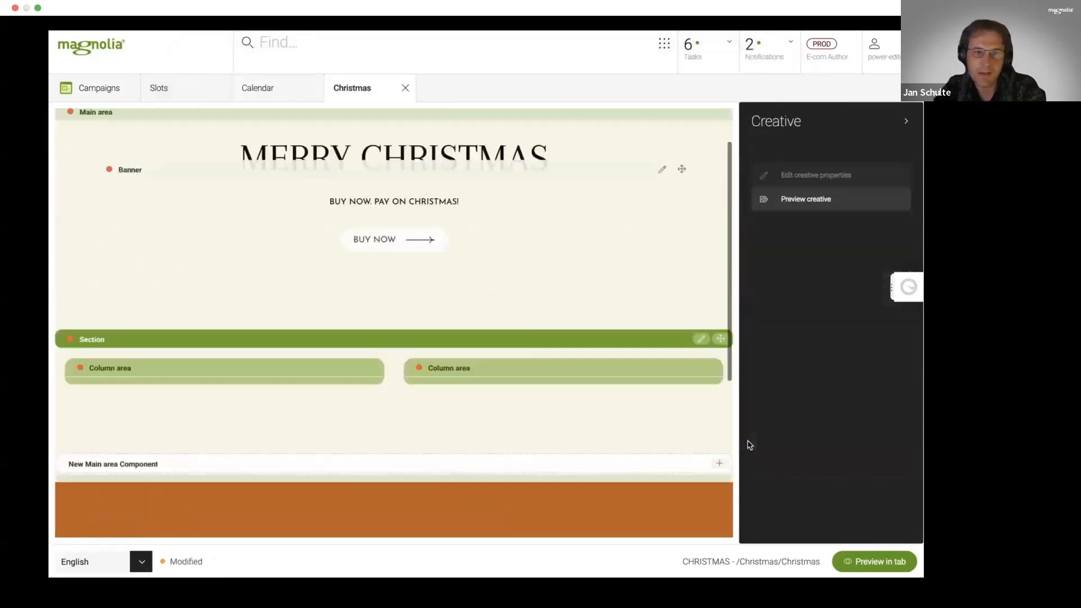
- Start adding a Product component to the first column area of the section, and cancel without adding it
left_click(339, 370)
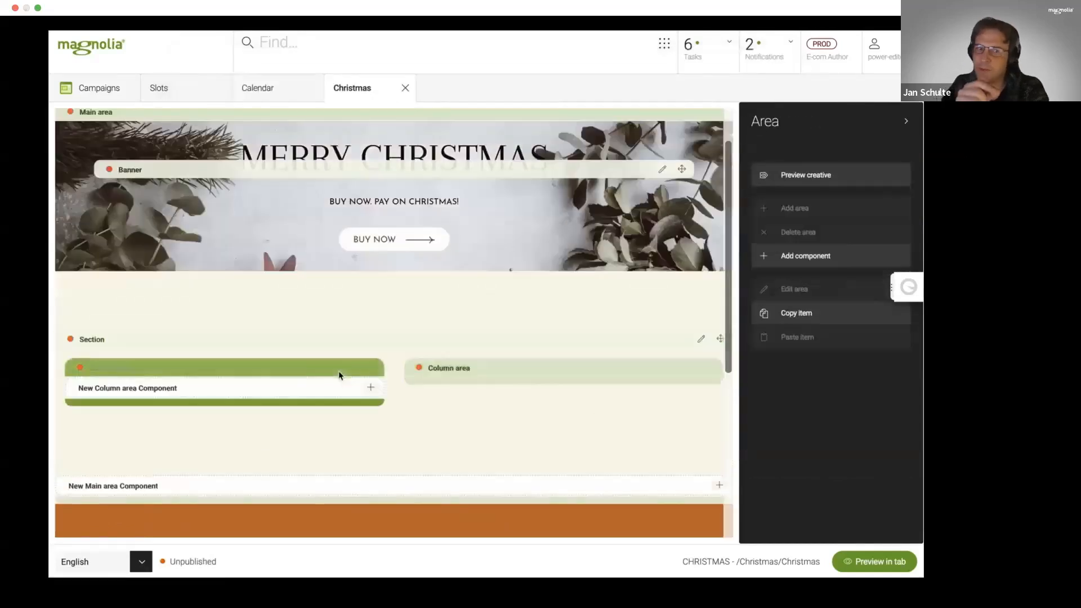
left_click(369, 390)
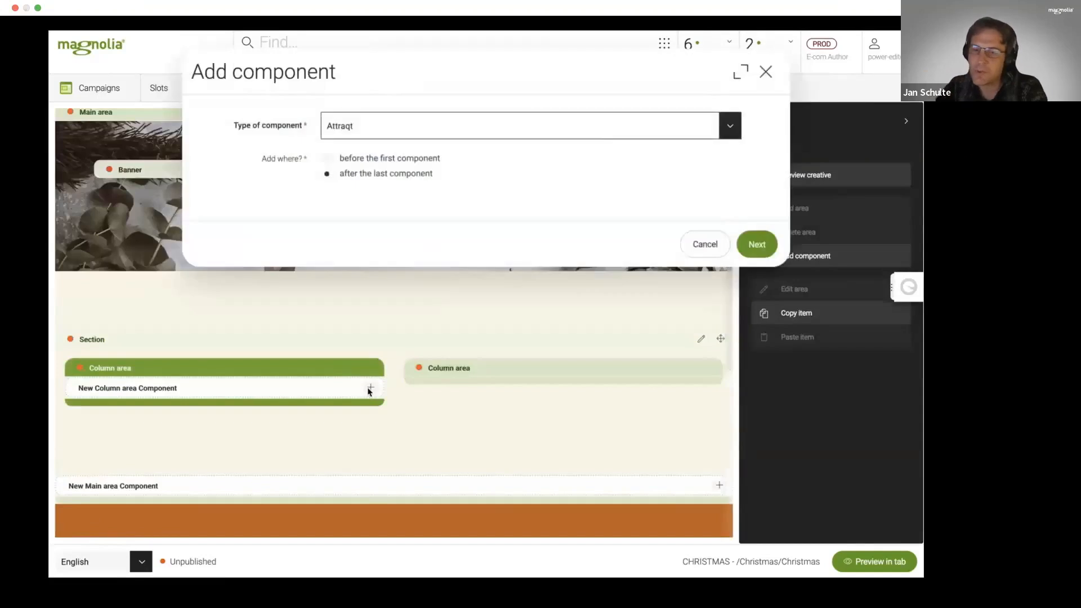
left_click(731, 129)
left_click(444, 323)
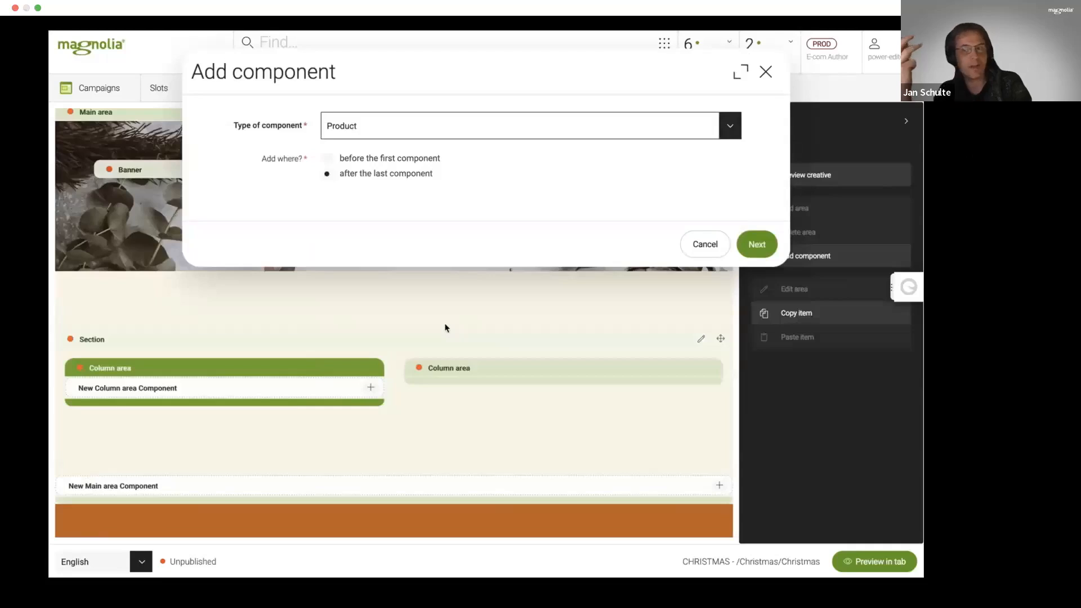
left_click(716, 242)
- Open the overview of available apps
left_click(665, 45)
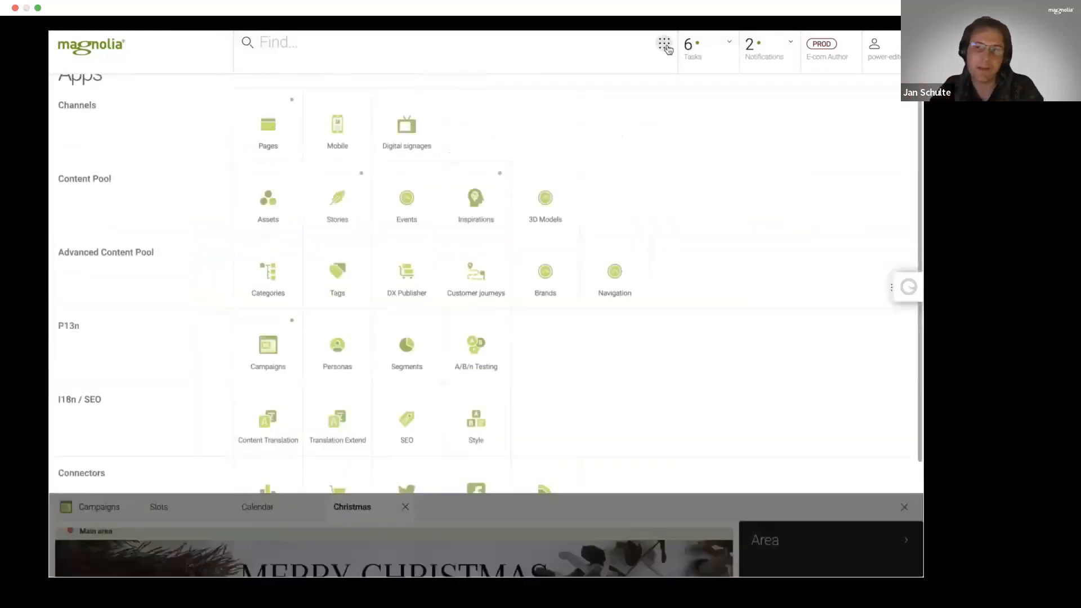